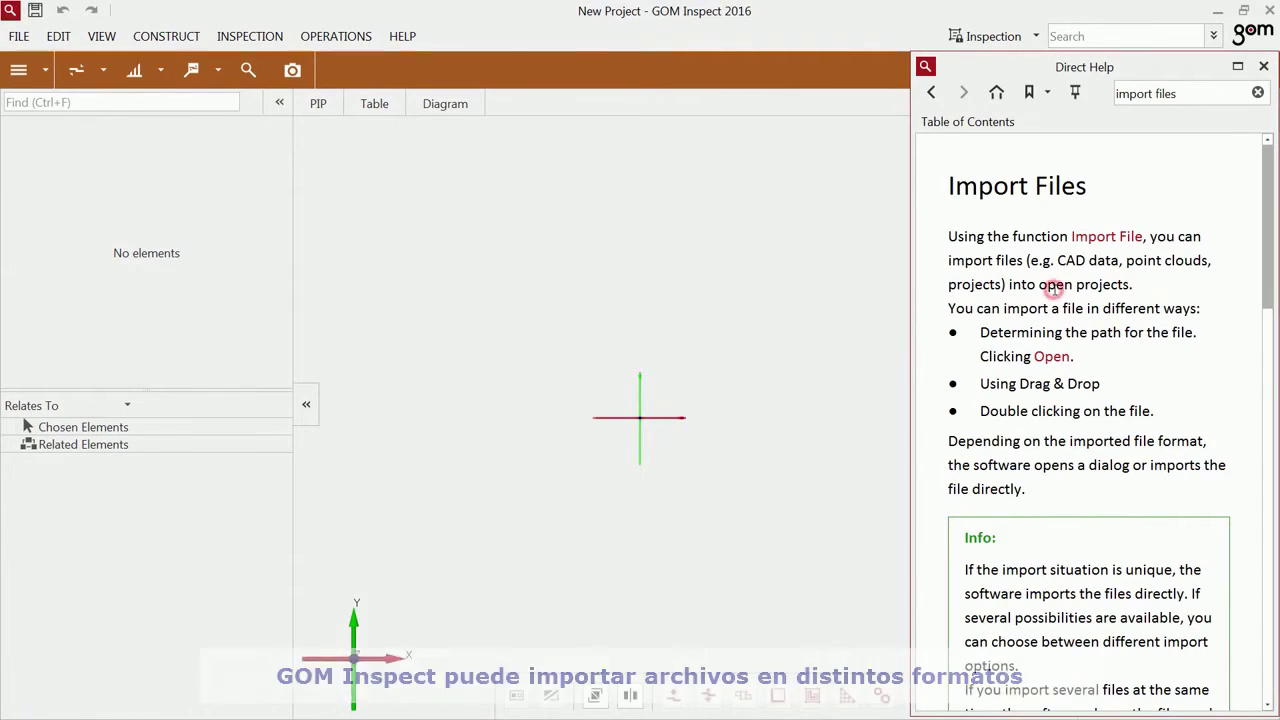
Read through the importable formats list in the Import Files help, then close the help panel.
scroll(1053, 288, "down", 3)
scroll(1053, 290, "down", 10)
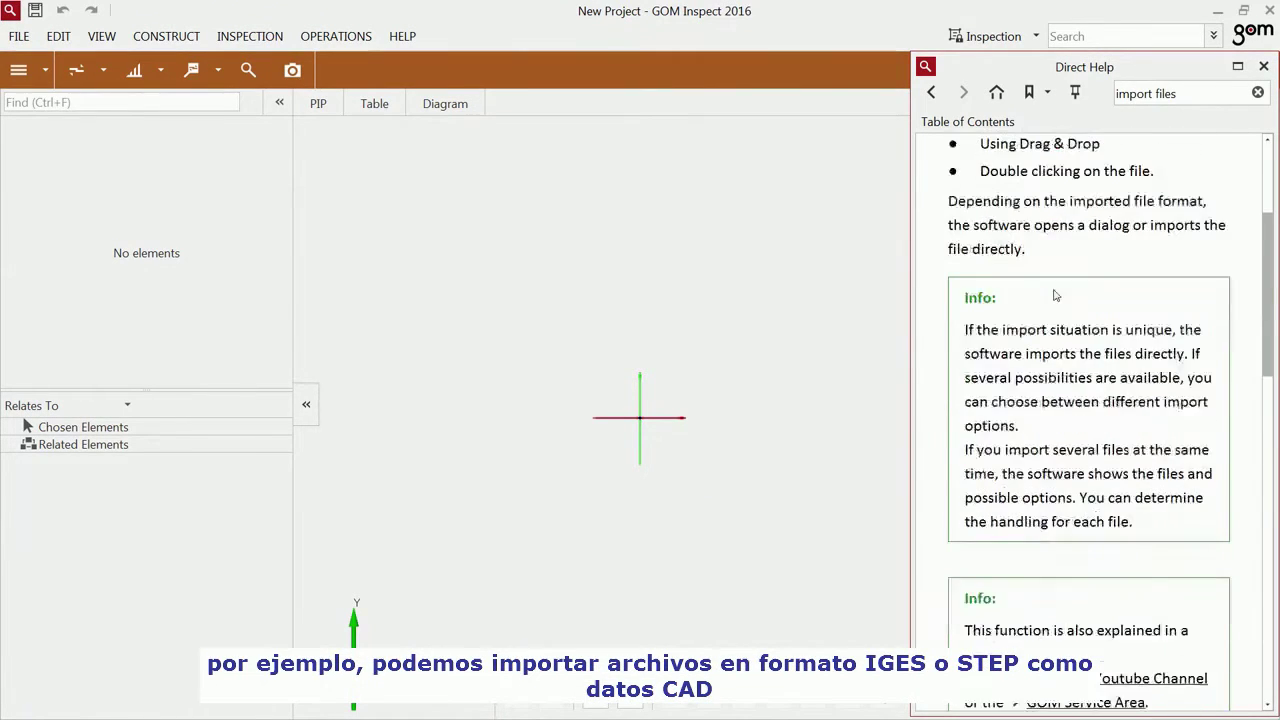
scroll(1054, 290, "down", 7)
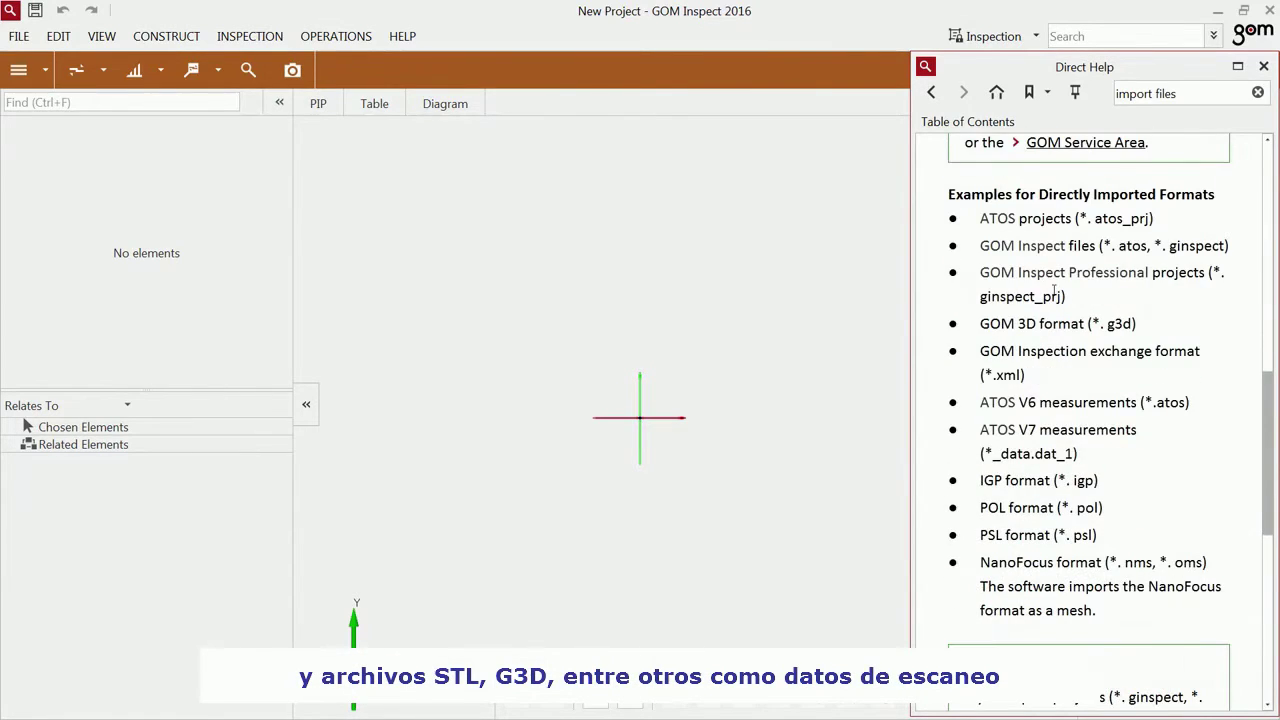
scroll(1053, 288, "down", 3)
scroll(1054, 288, "down", 2)
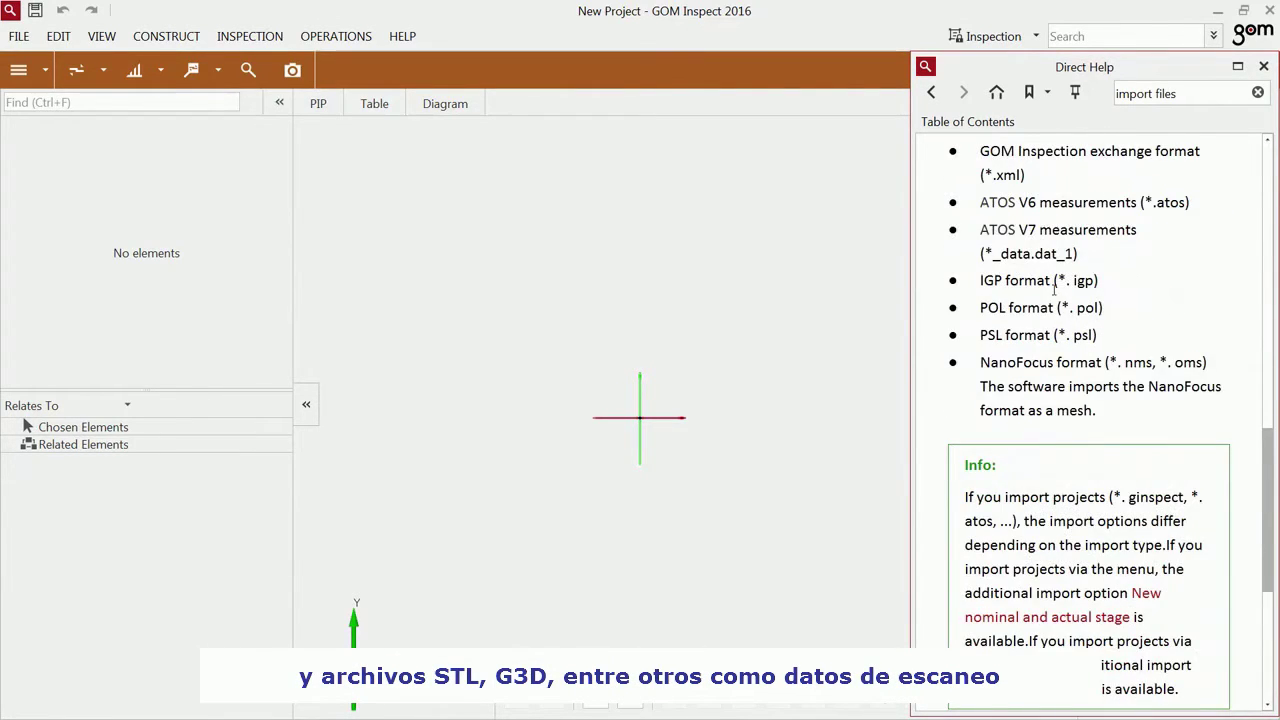
scroll(1053, 290, "down", 6)
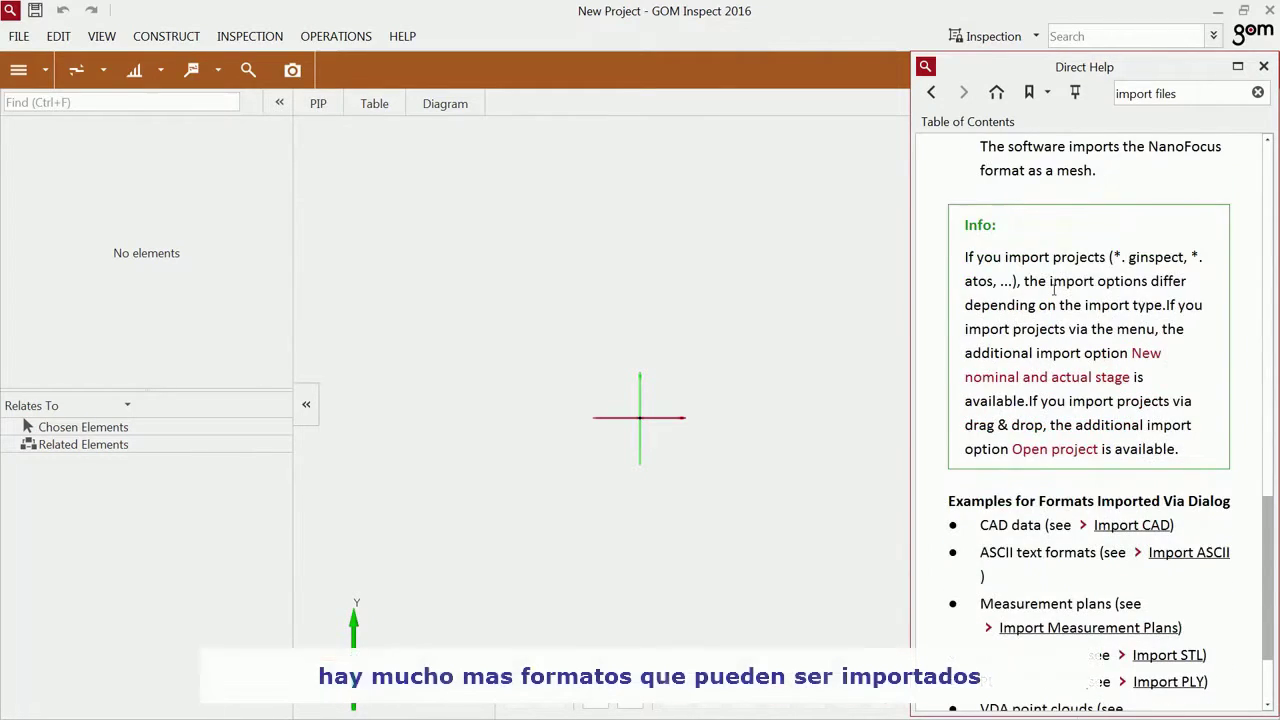
scroll(1054, 290, "down", 3)
scroll(1053, 289, "down", 1)
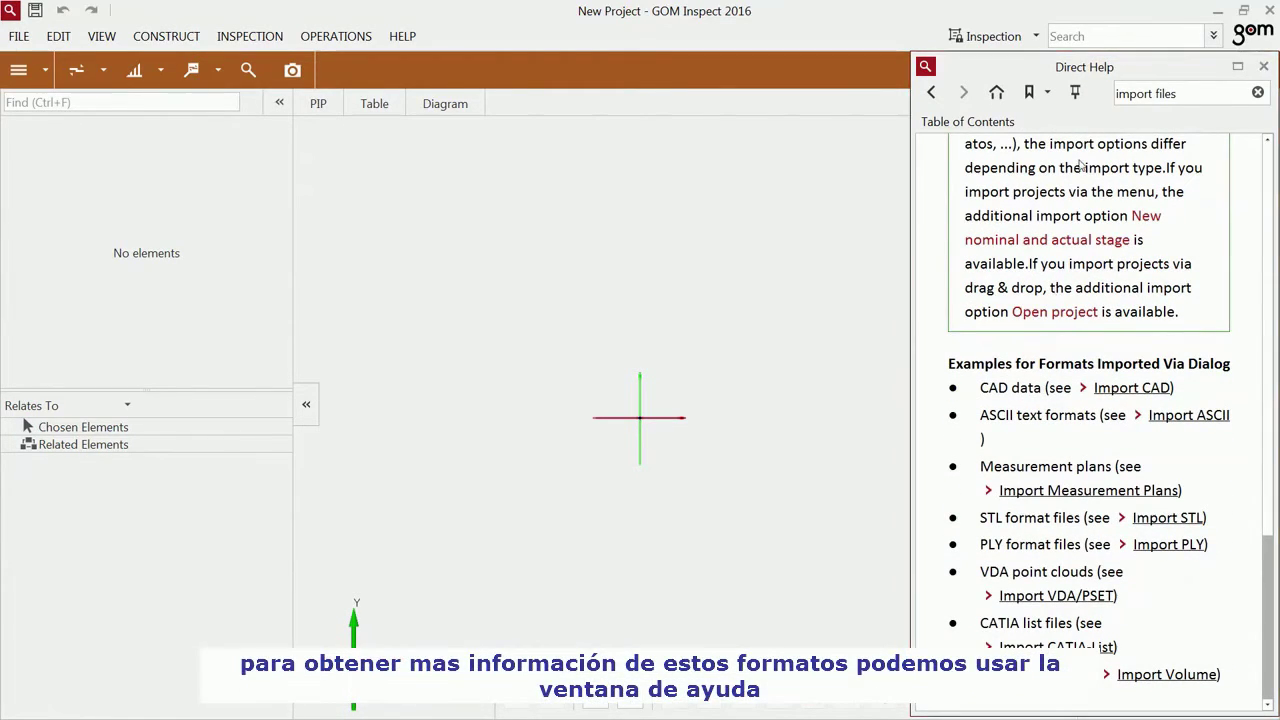
left_click(1263, 66)
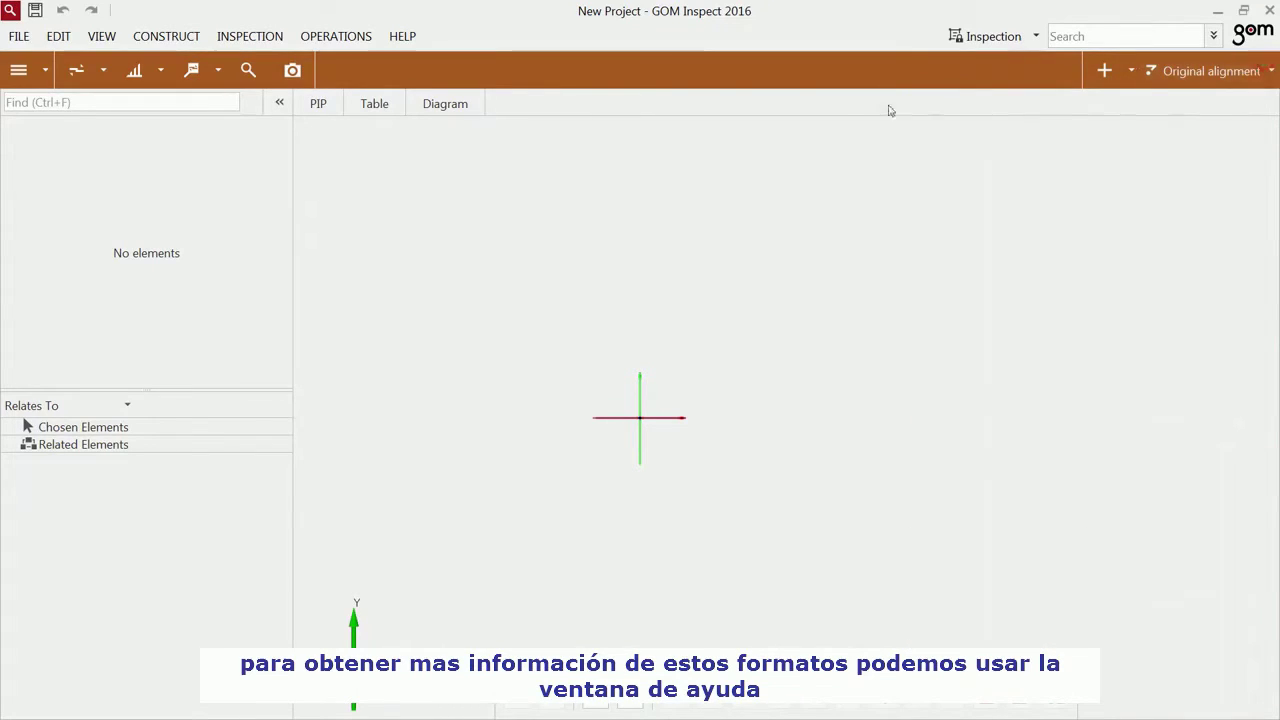
left_click(403, 36)
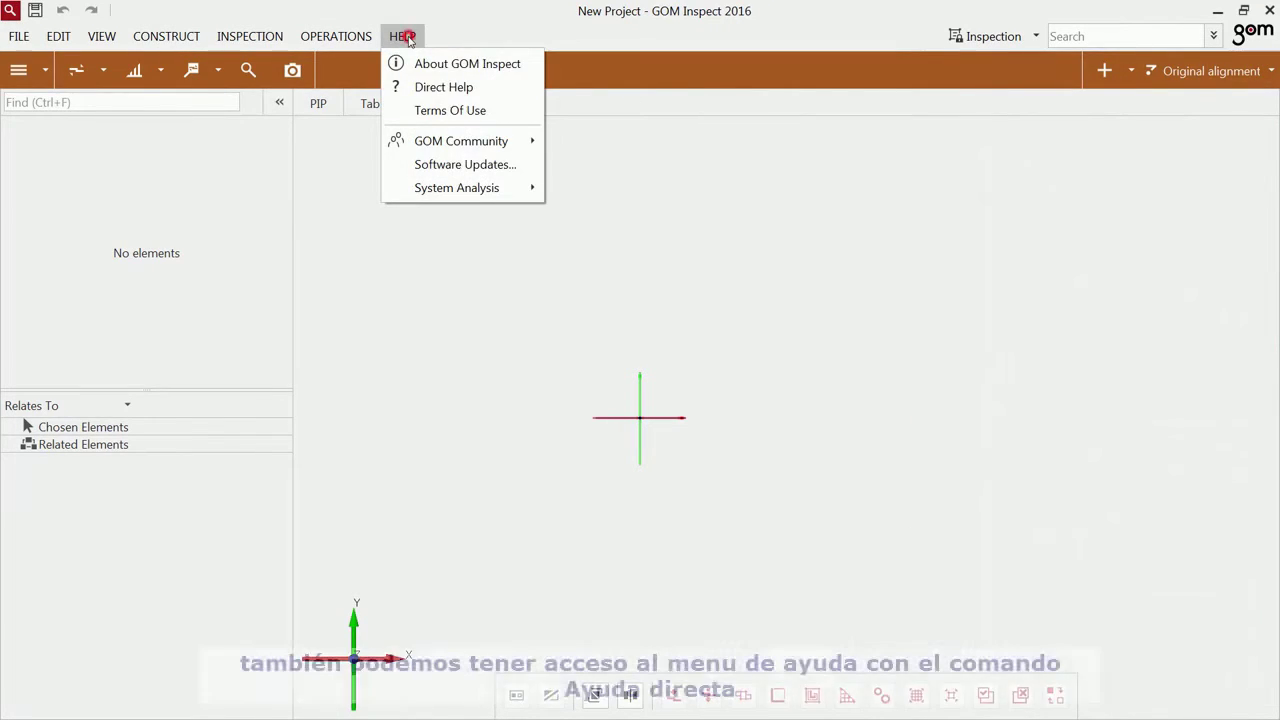
left_click(418, 86)
left_click(19, 36)
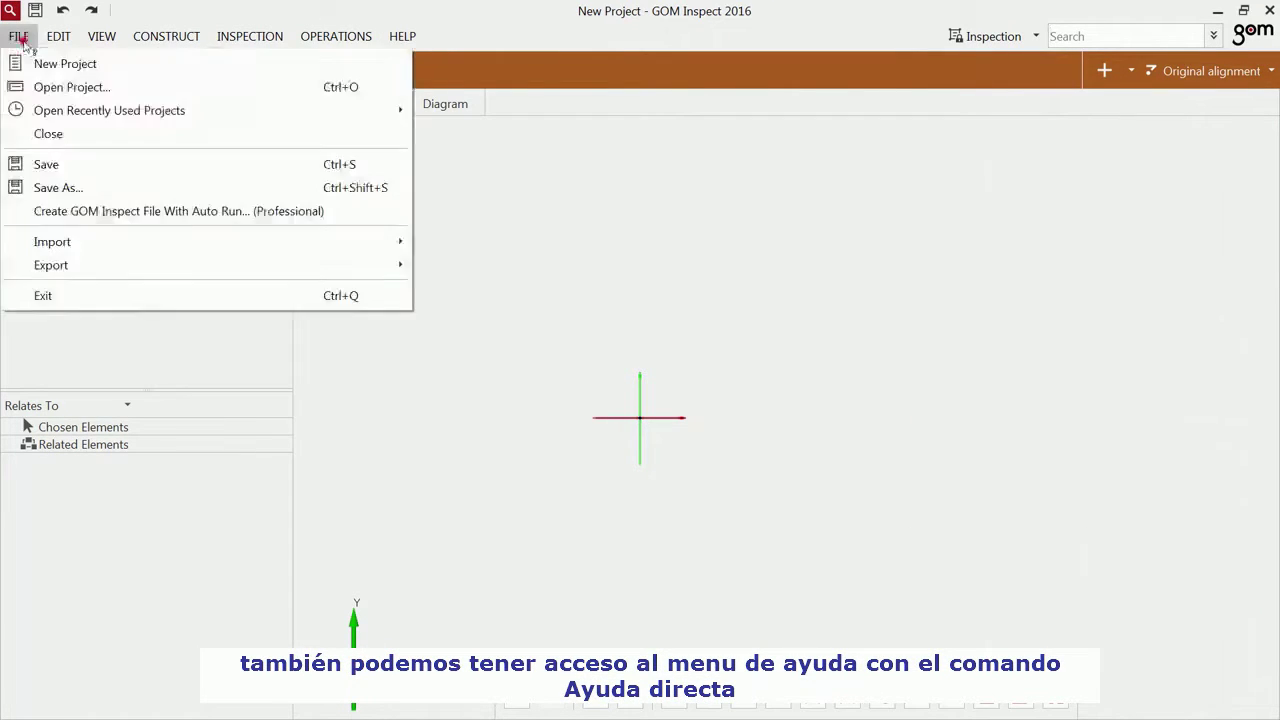
mouse_move(340, 248)
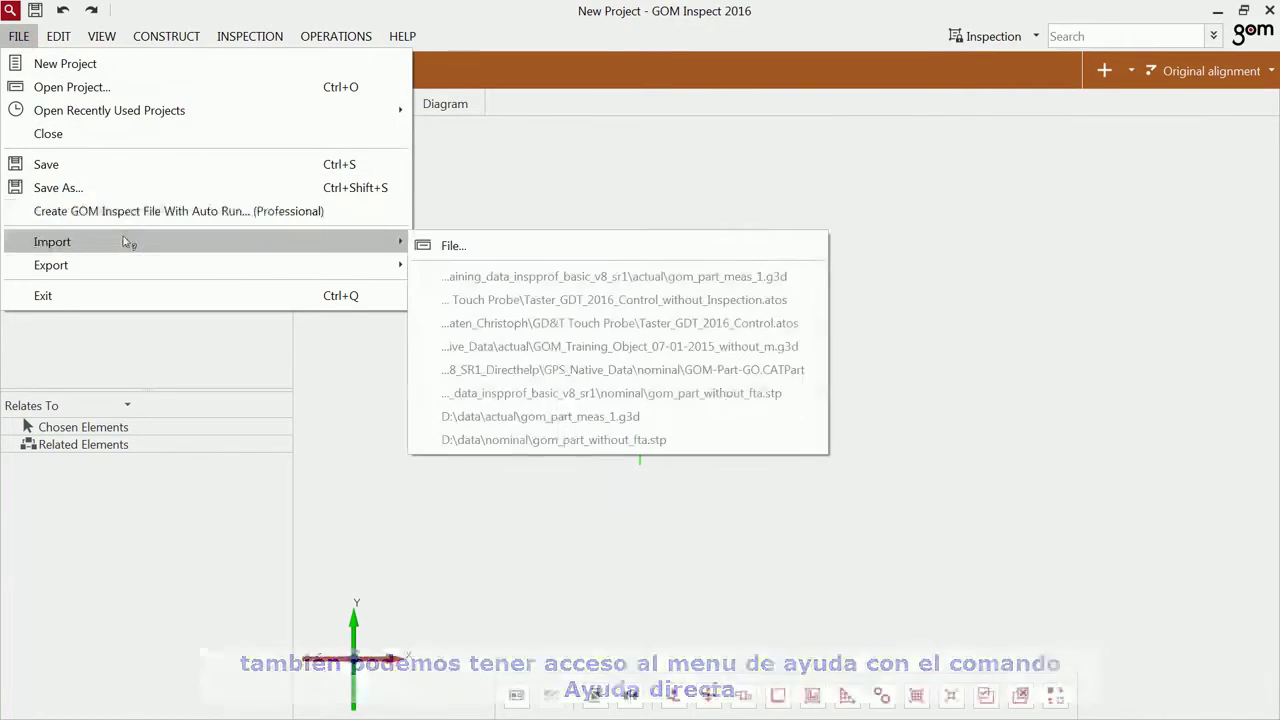
left_click(503, 252)
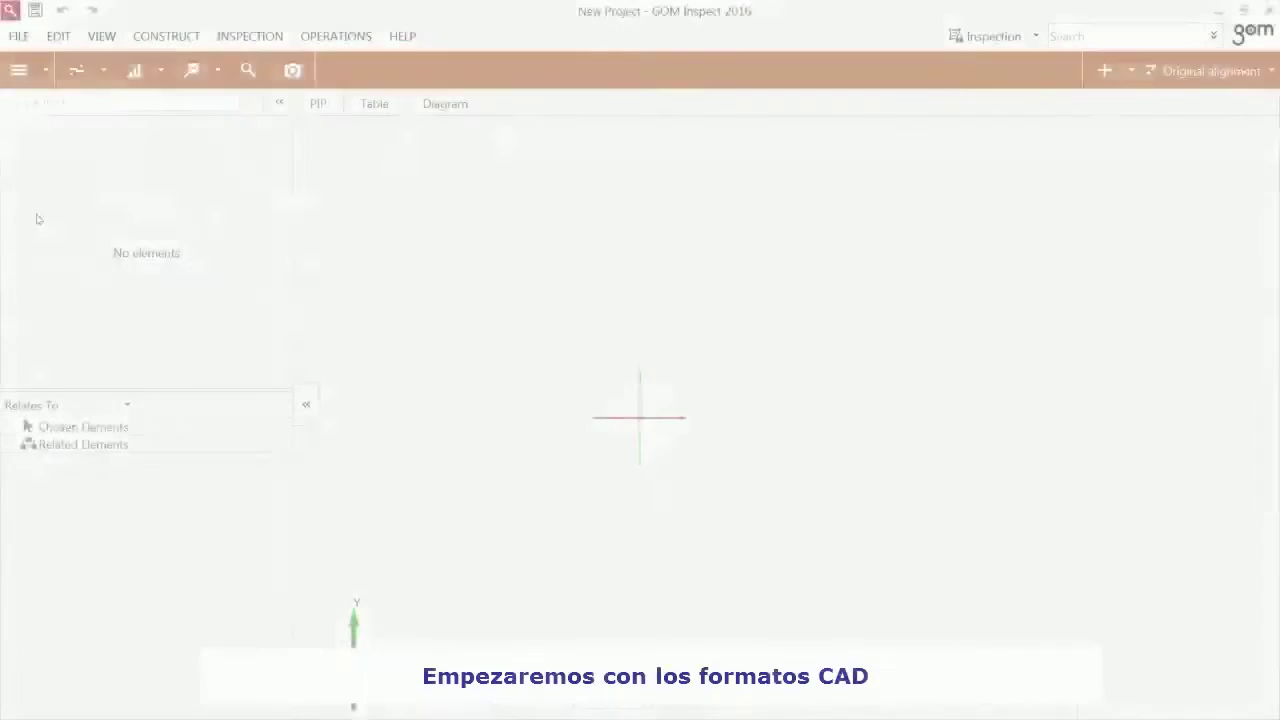
left_click(20, 37)
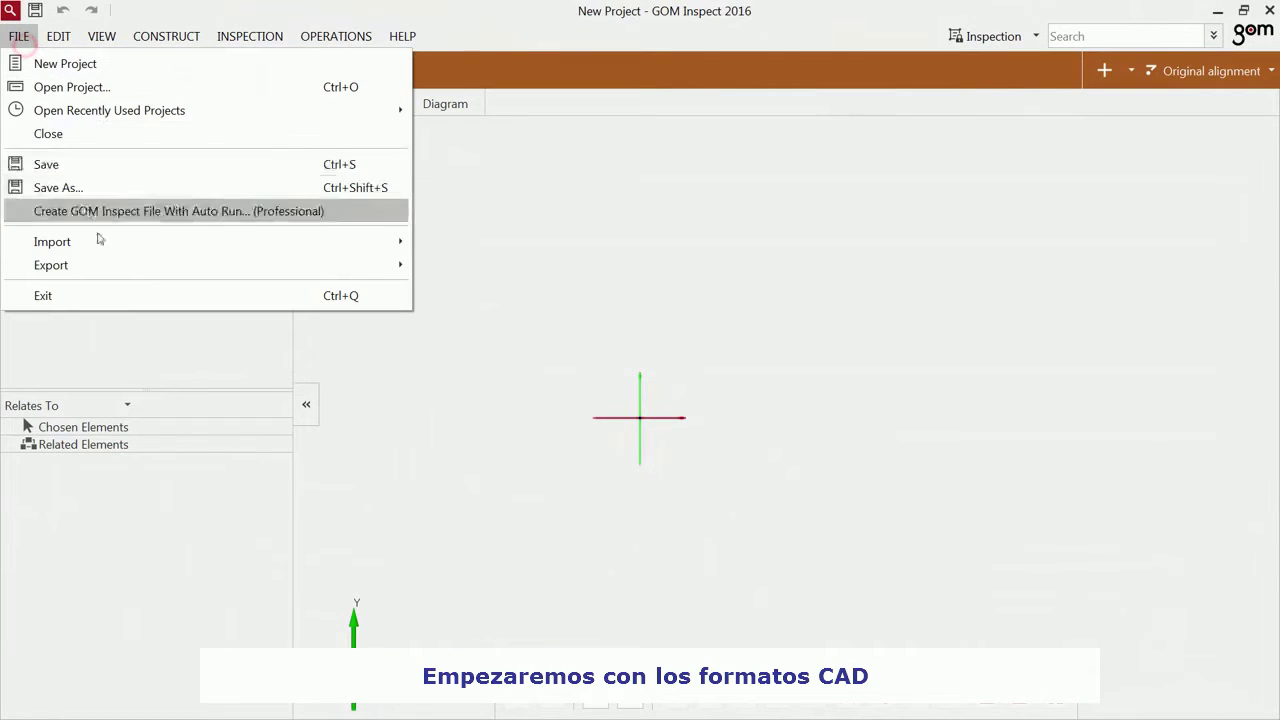
mouse_move(100, 243)
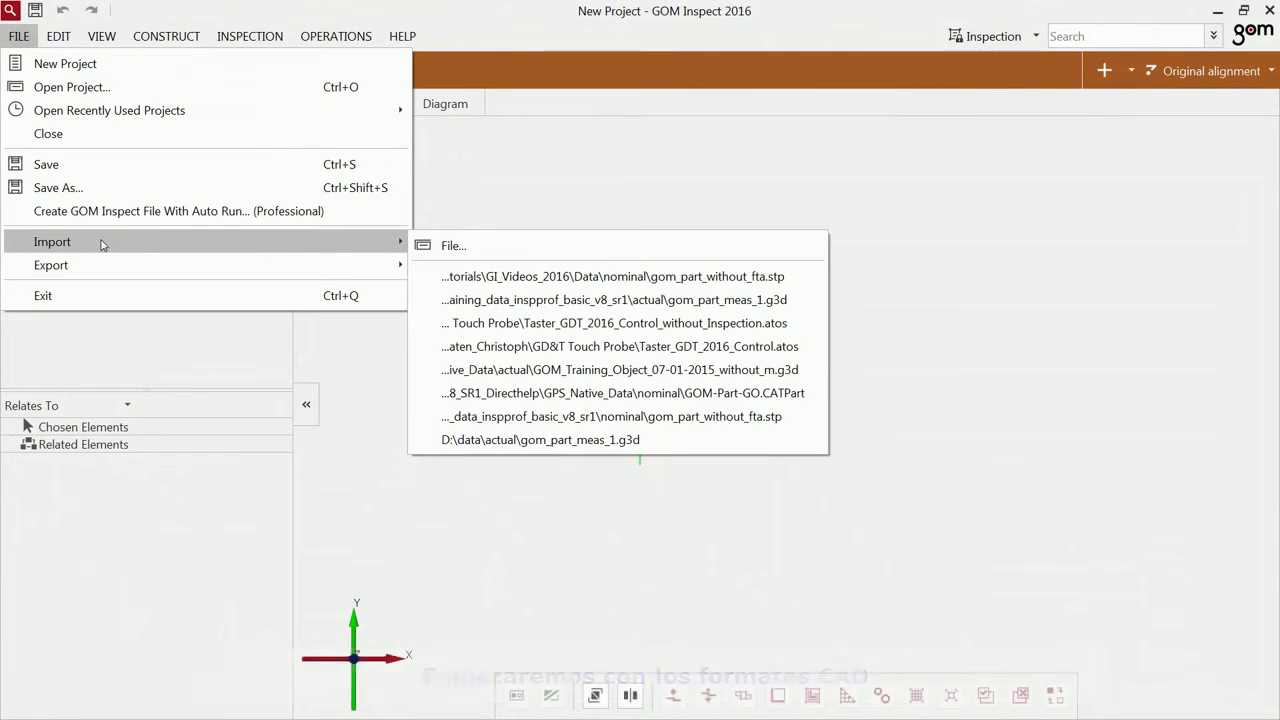
left_click(498, 256)
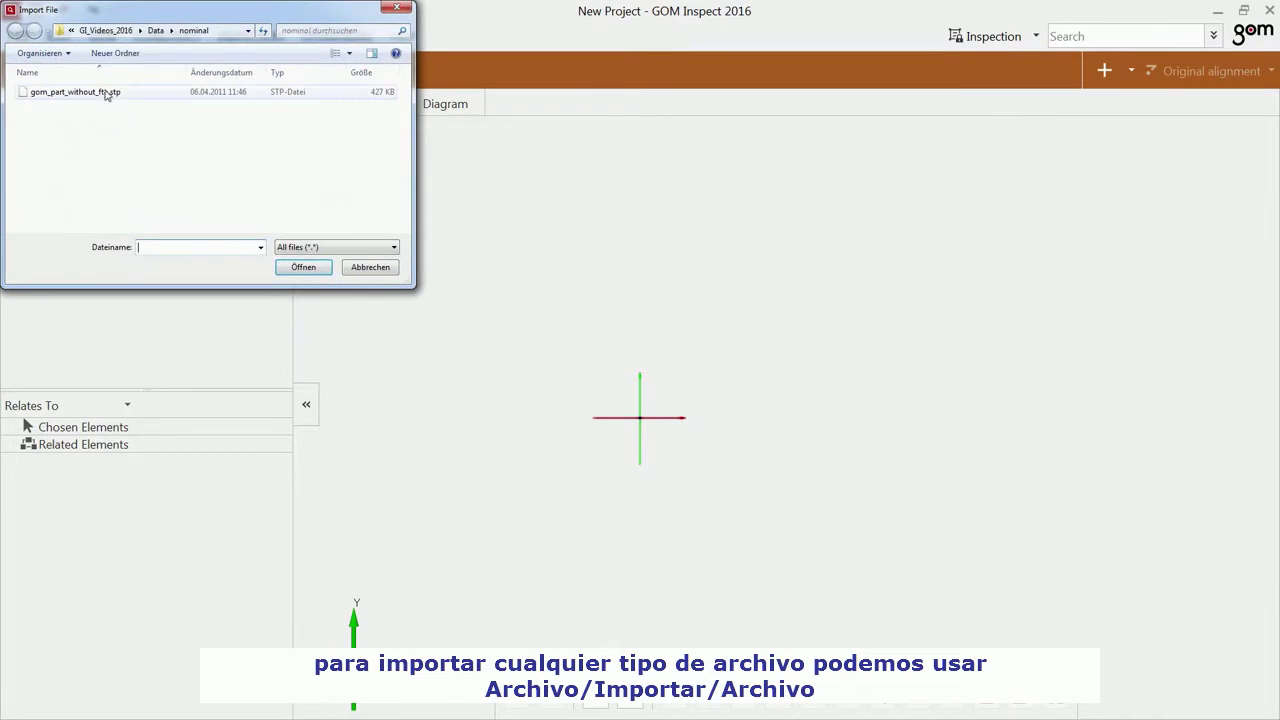
left_click(98, 93)
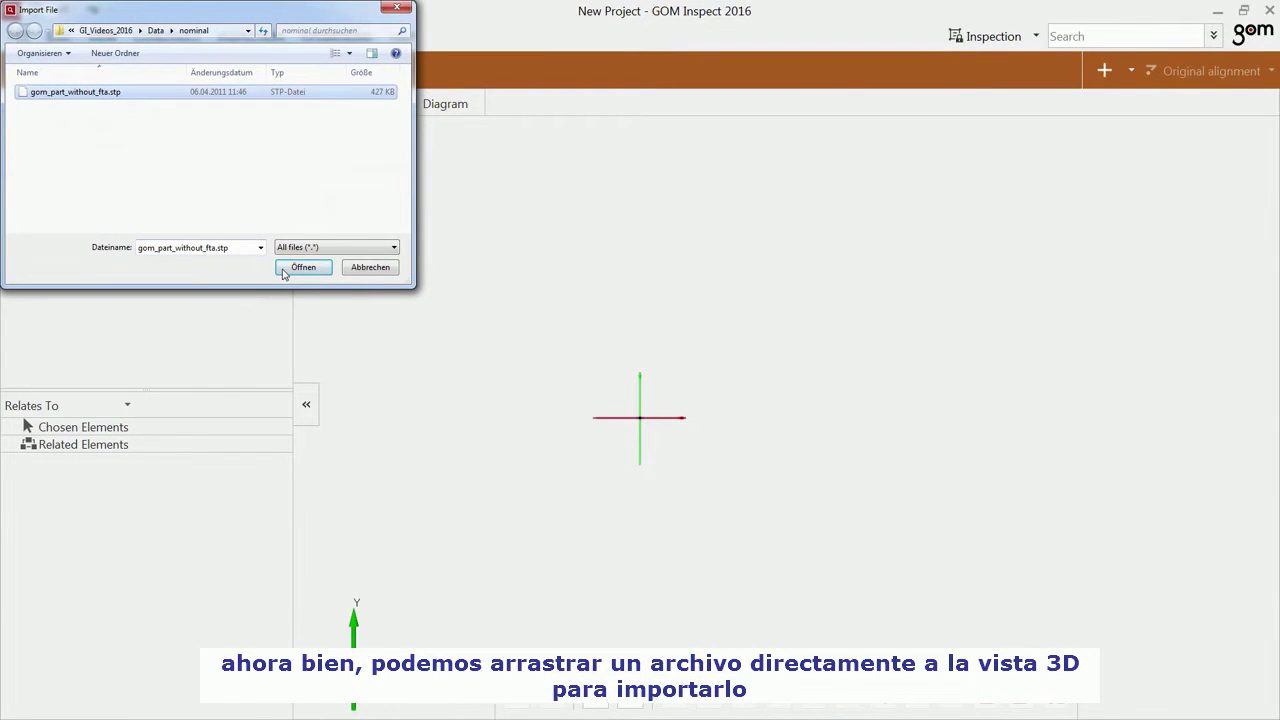
left_click(370, 267)
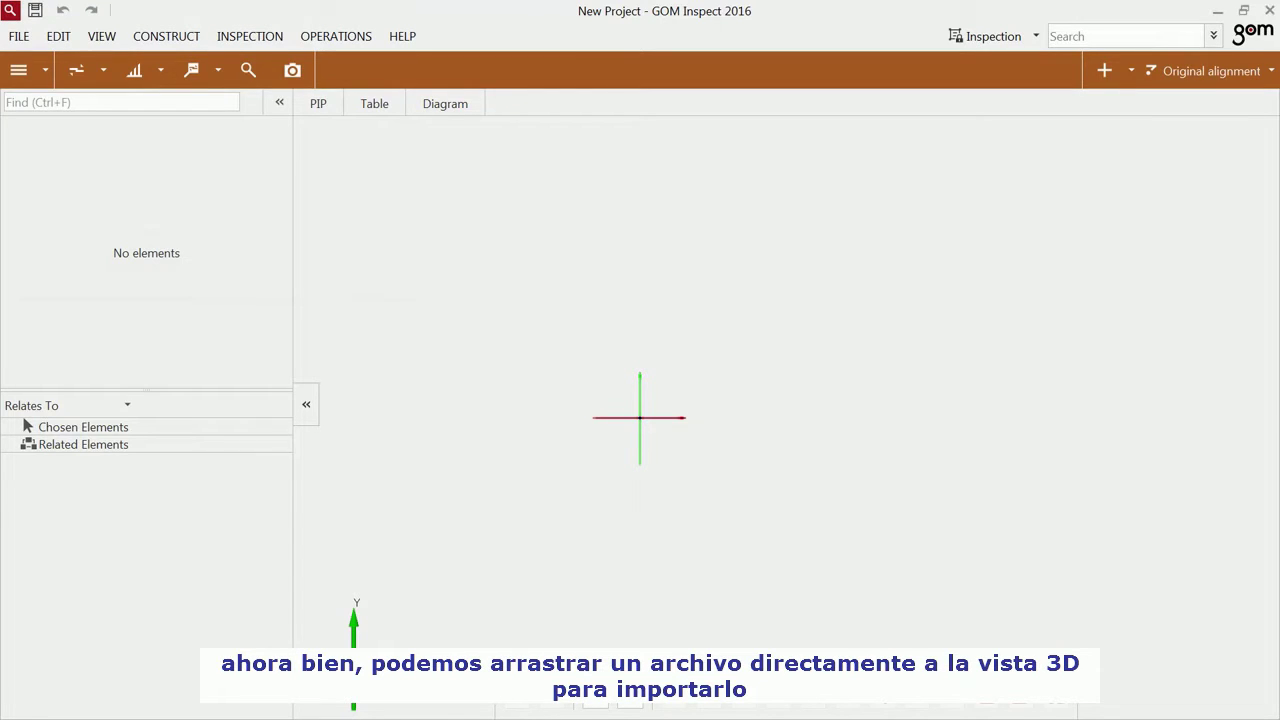
Import gom_part_without_fta.stp with Medium mesh resolution and Automatic structure repair.
left_click_drag(280, 316, 538, 344)
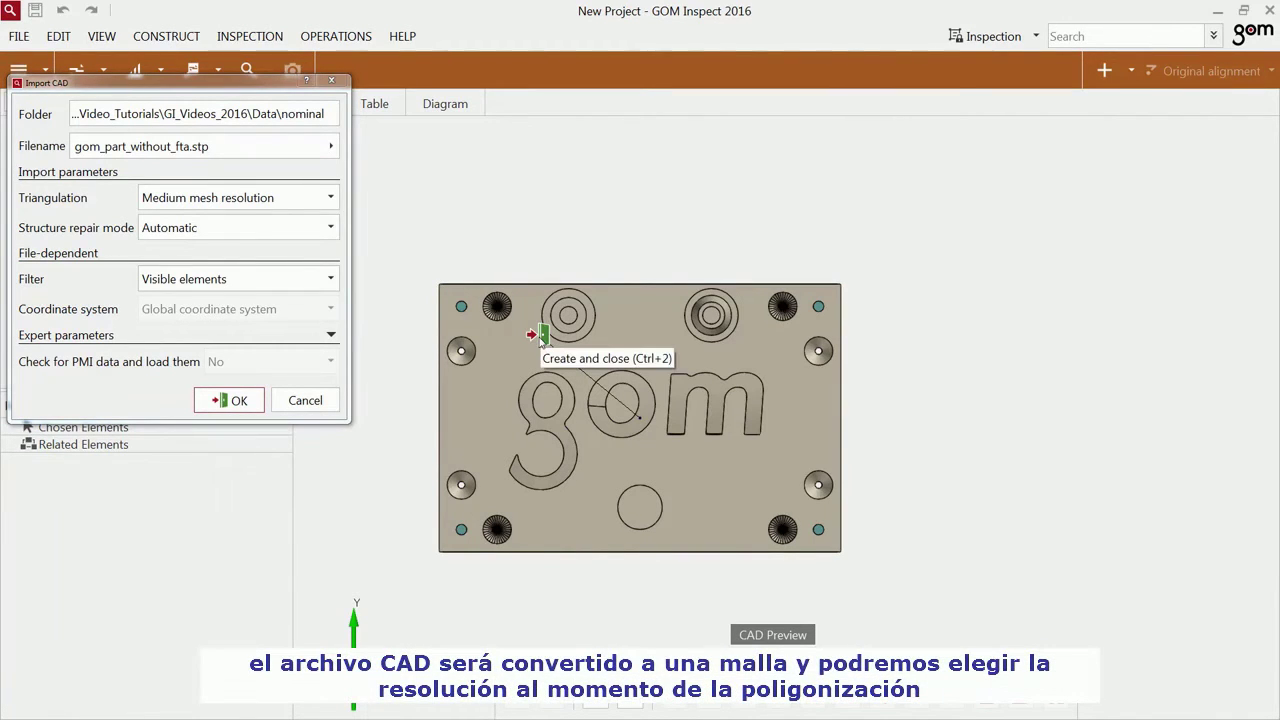
left_click(255, 199)
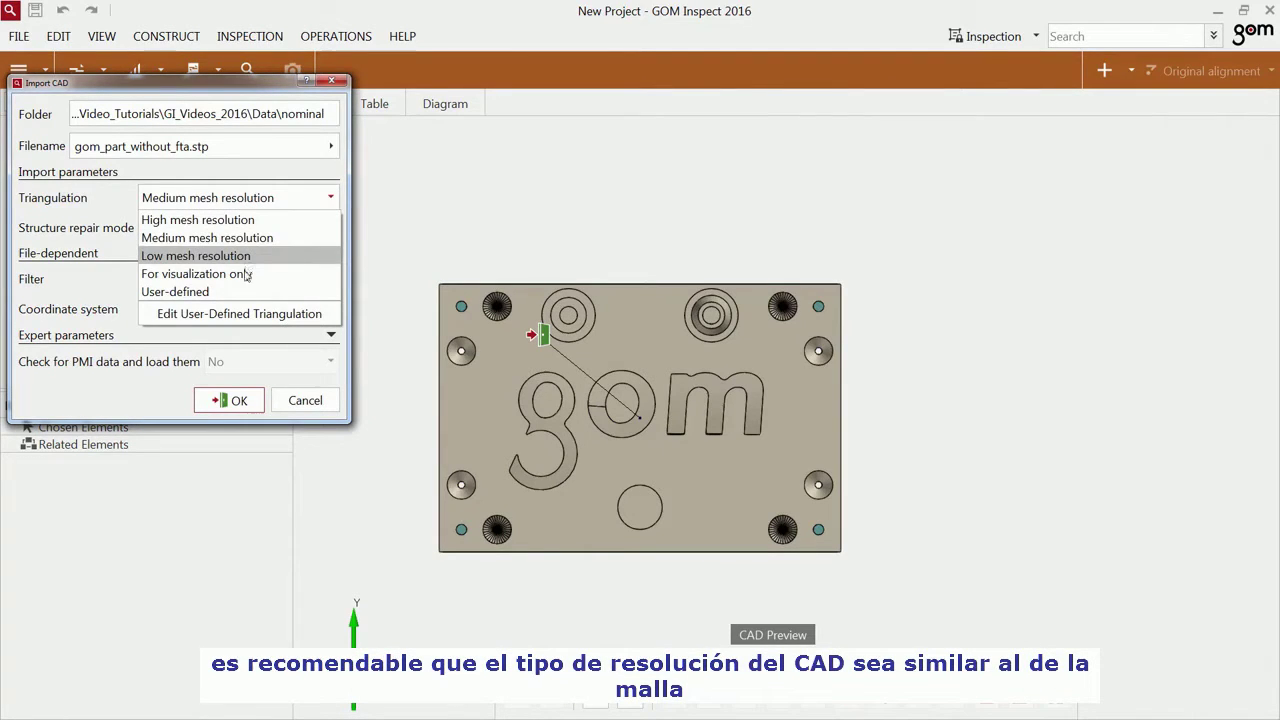
left_click(253, 200)
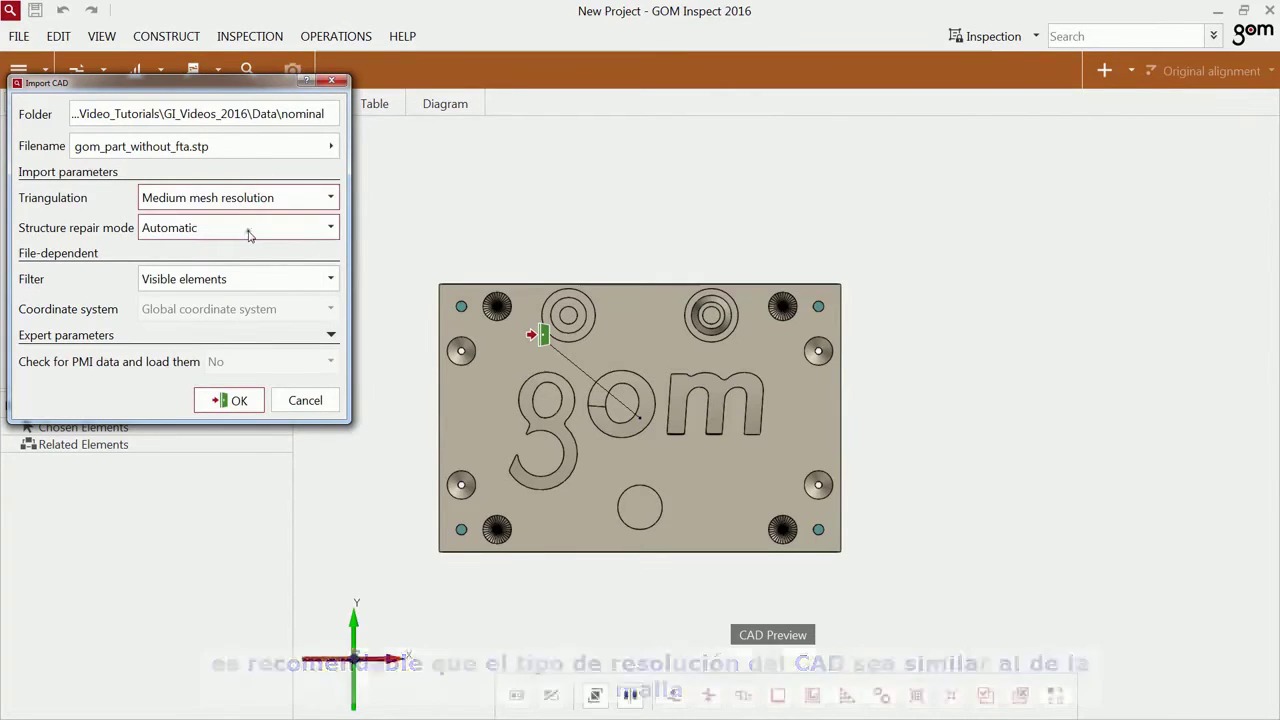
left_click(248, 228)
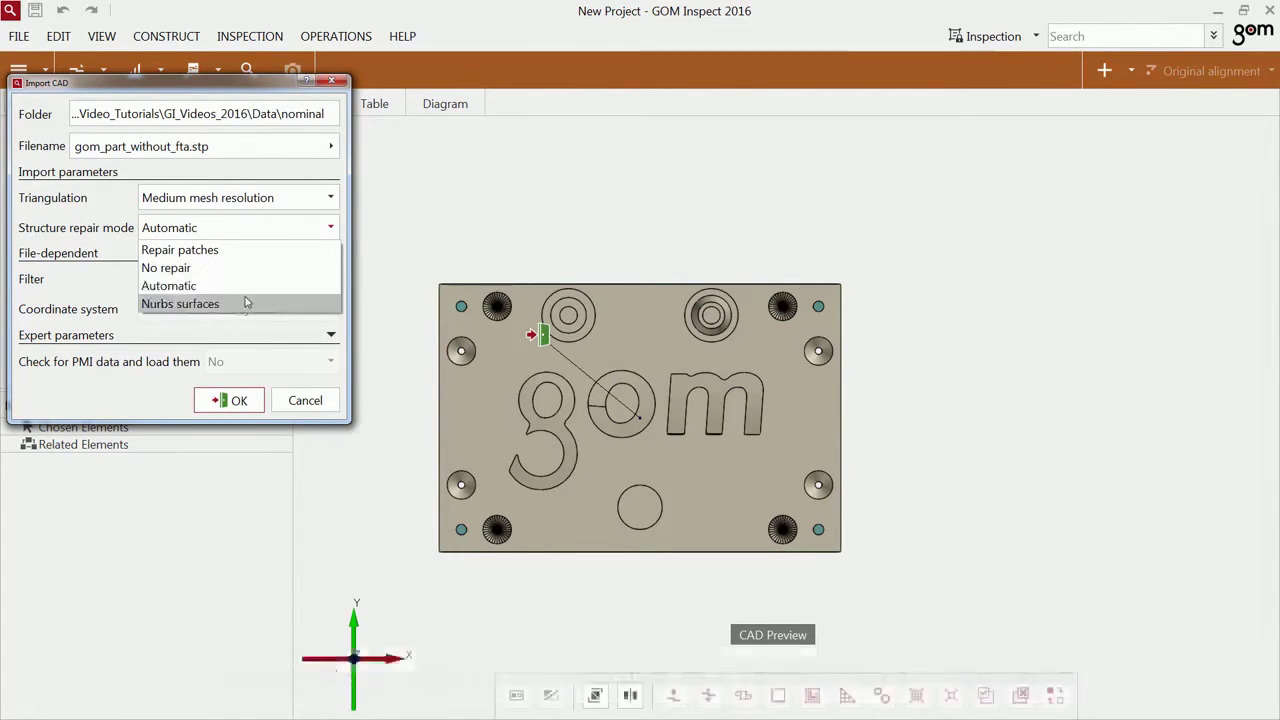
left_click(249, 229)
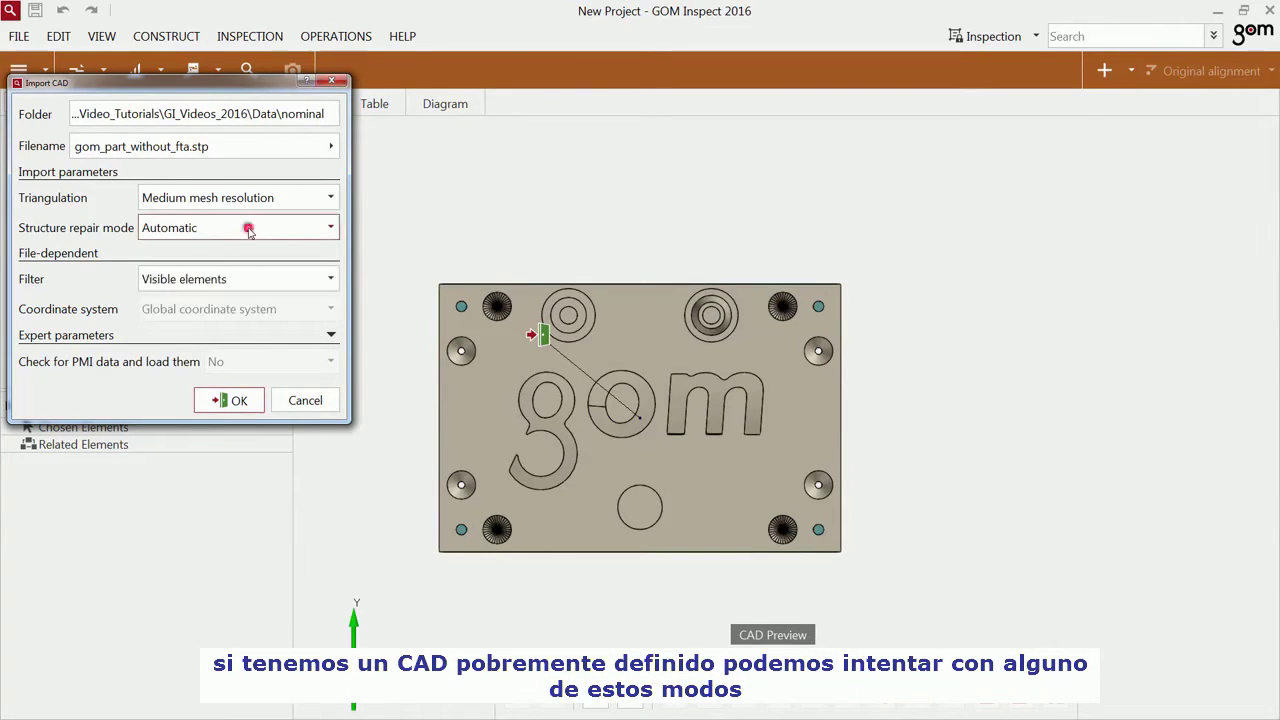
left_click(239, 401)
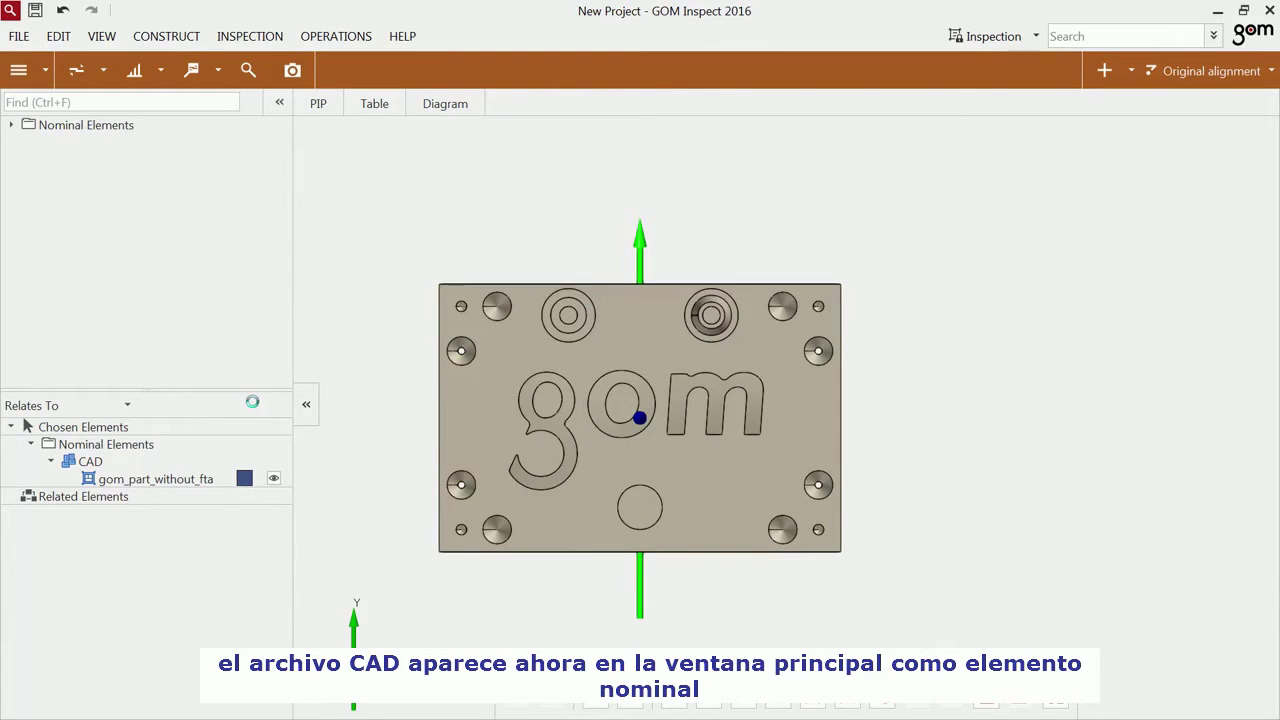
Expand Nominal Elements and its CAD group to show gom_part_without_fta.
left_click(11, 125)
left_click(30, 141)
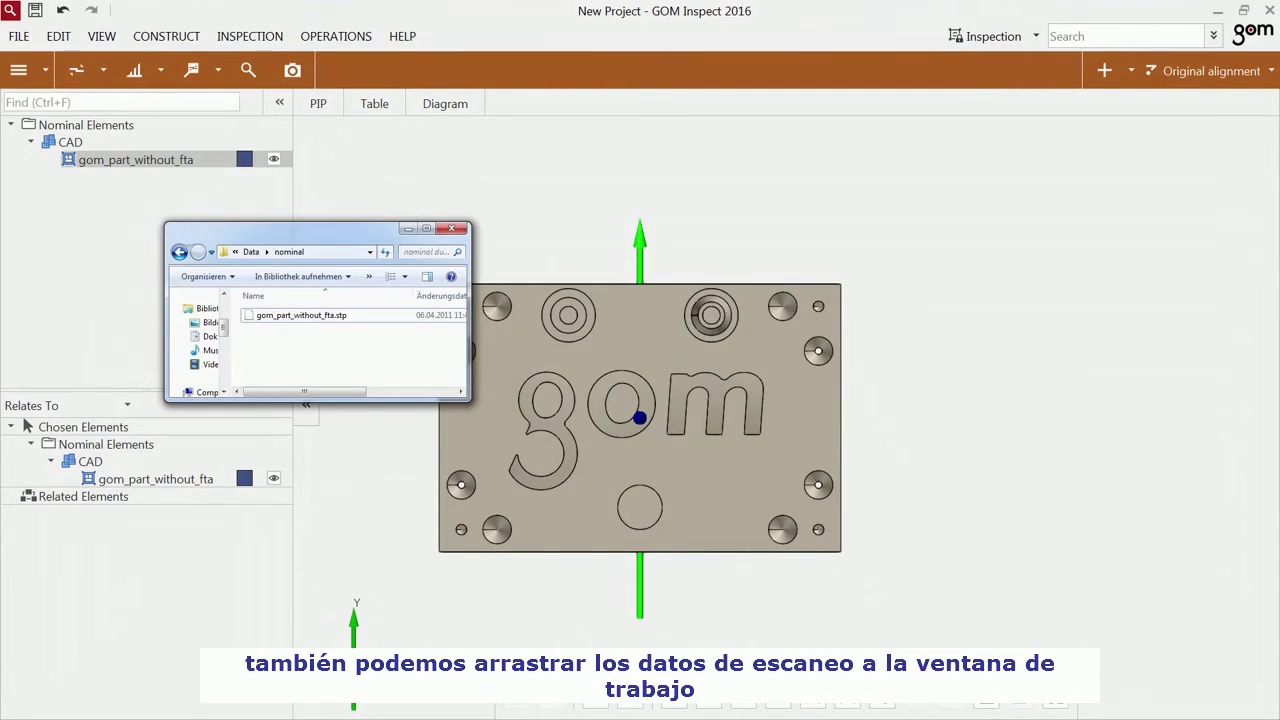
Import gom_part_meas_1.g3d from Data > actual and expand Actual Elements to show it.
left_click(251, 252)
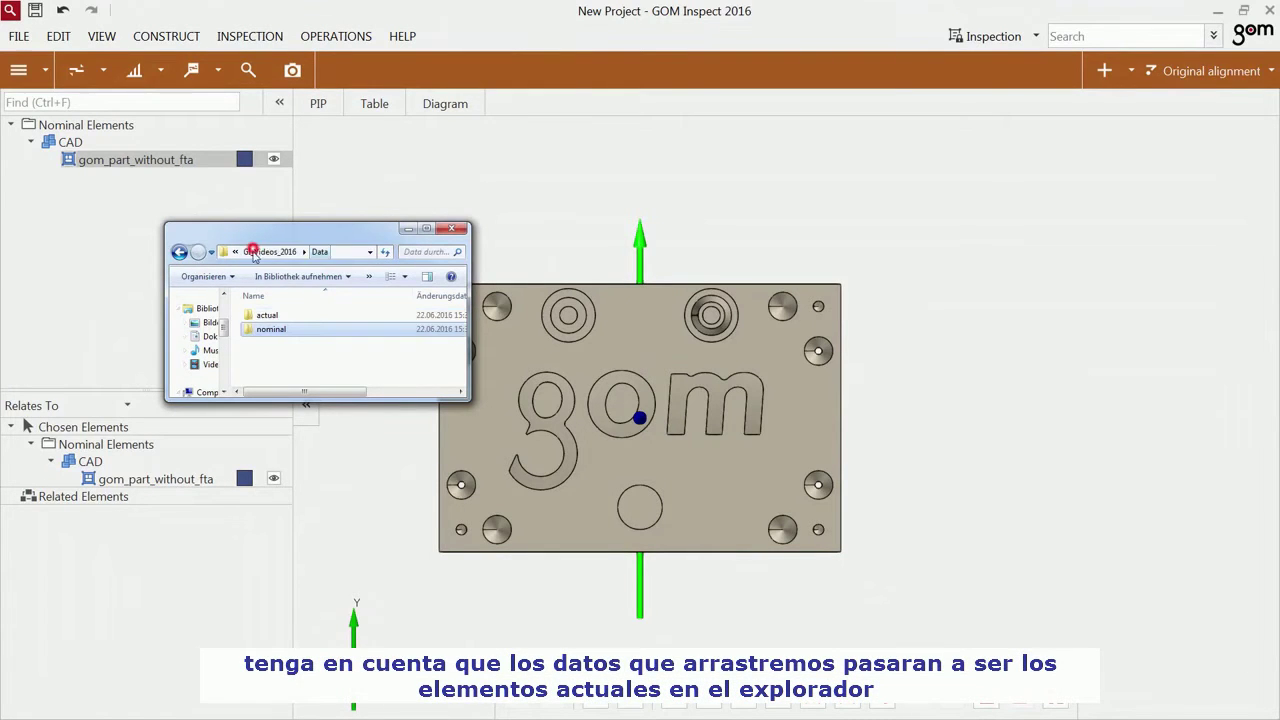
double_click(263, 316)
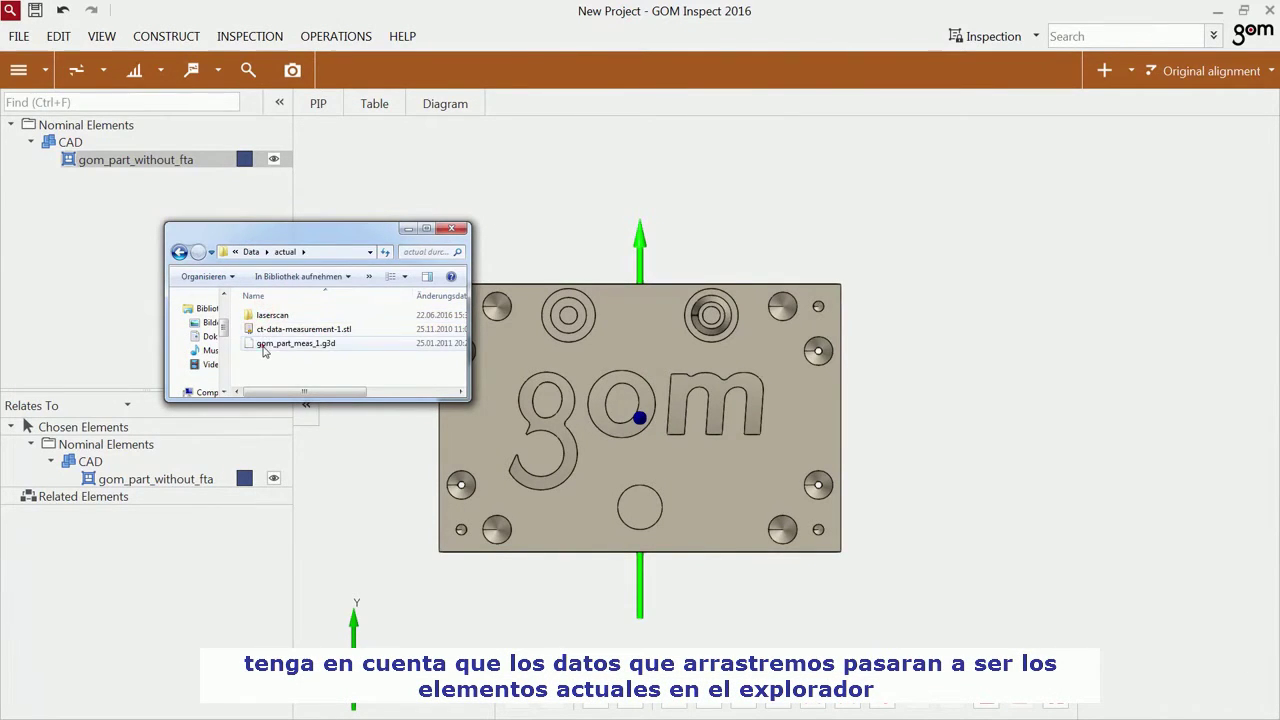
left_click_drag(263, 347, 595, 373)
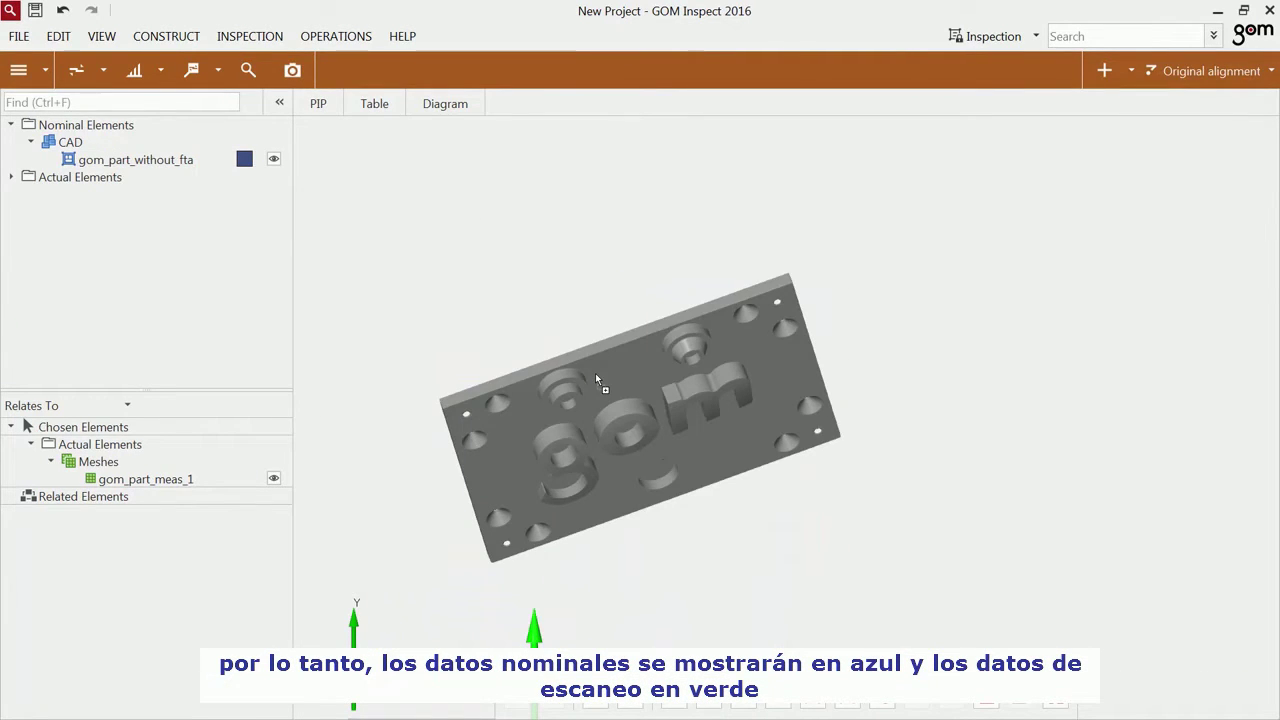
left_click(12, 178)
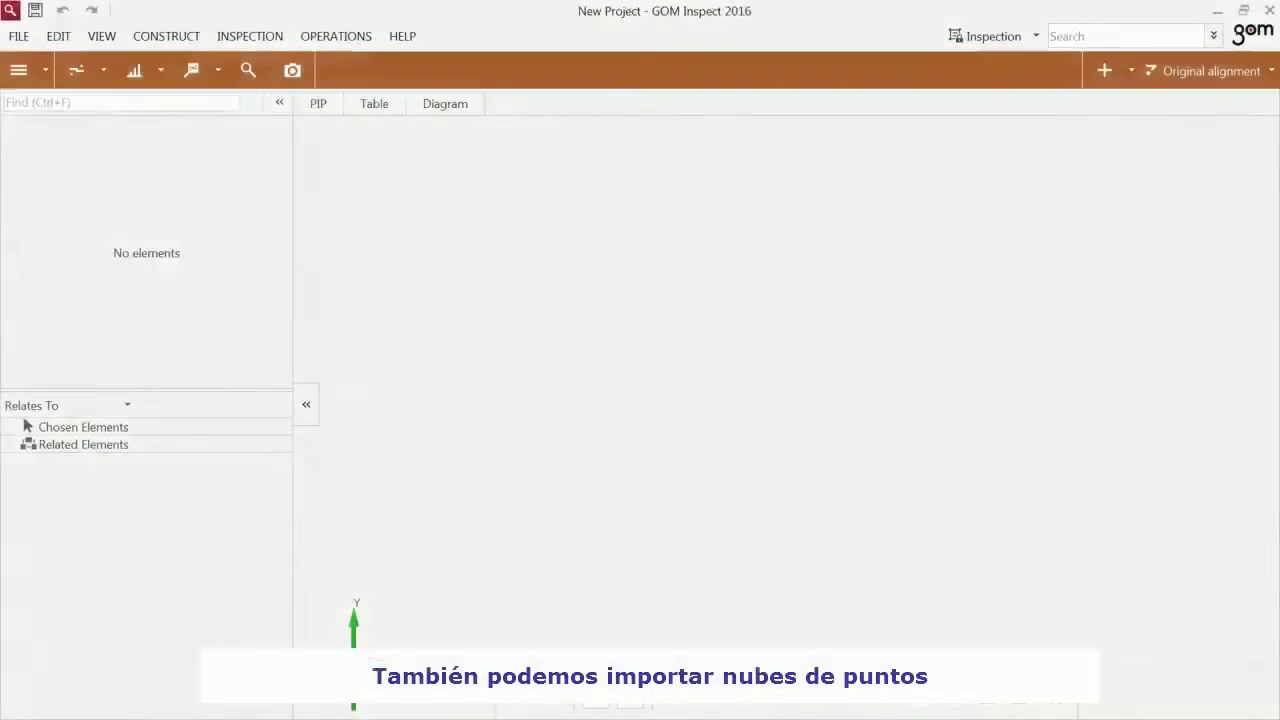
Import every ScanPass .swl file from the laserscan folder as point clouds.
key("alt+Tab")
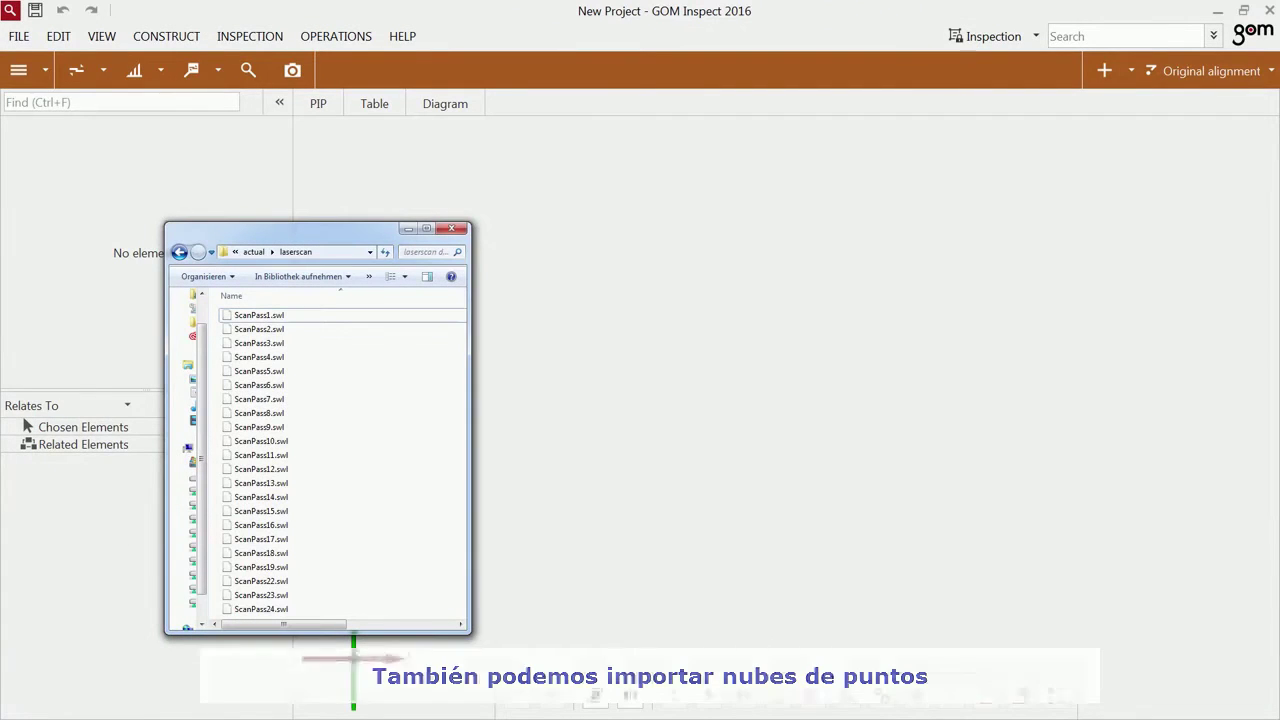
left_click(418, 480)
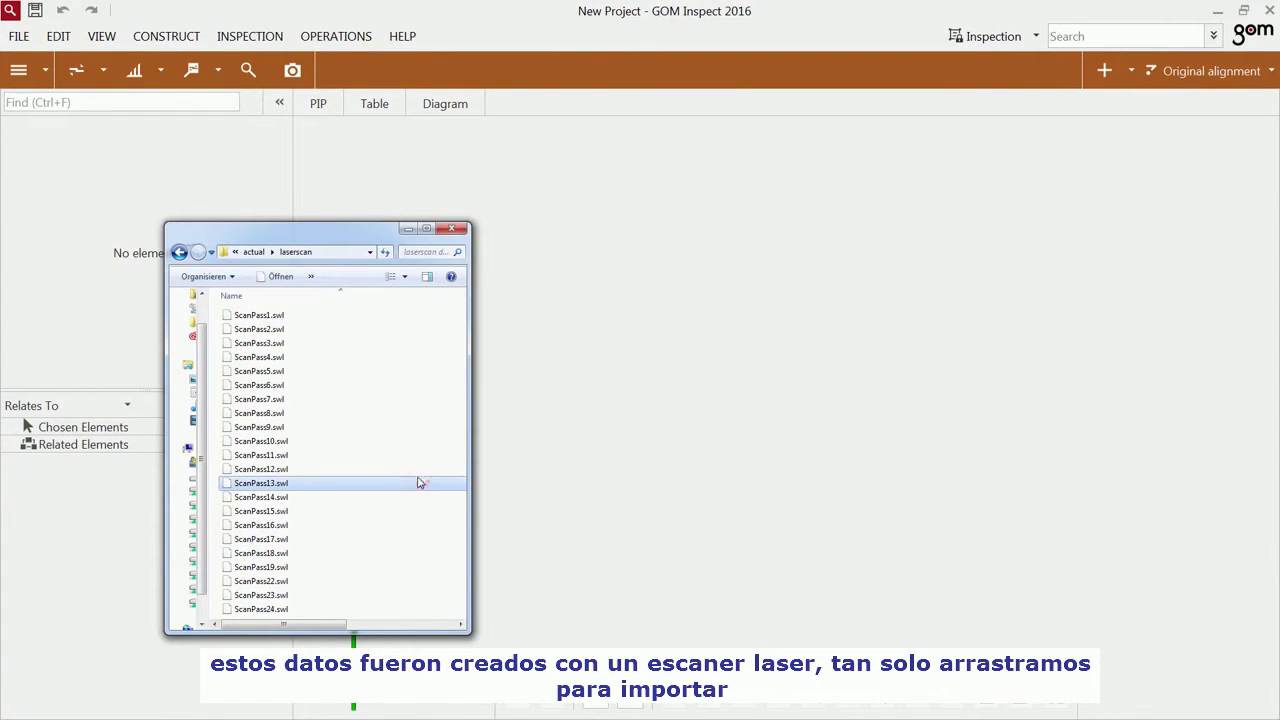
key("ctrl+a")
left_click_drag(283, 428, 551, 440)
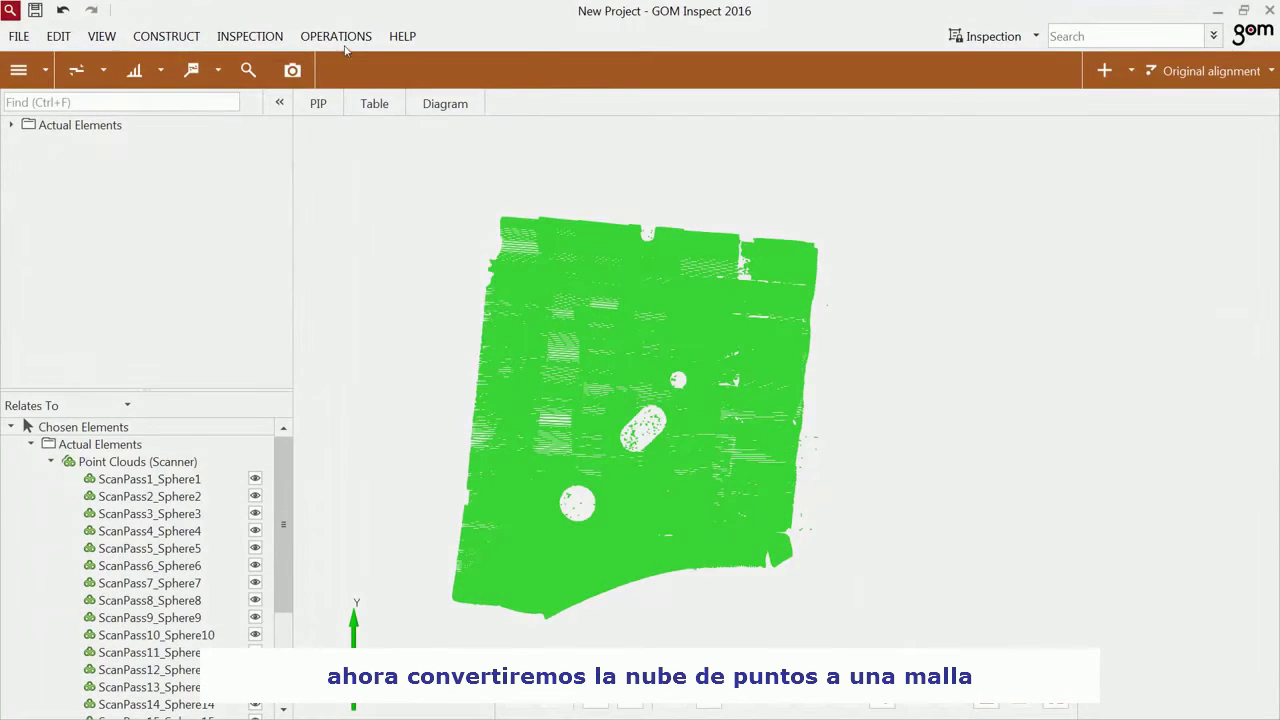
Start Polygonize Point Cloud and select all points of the laser-scan cloud.
left_click(340, 40)
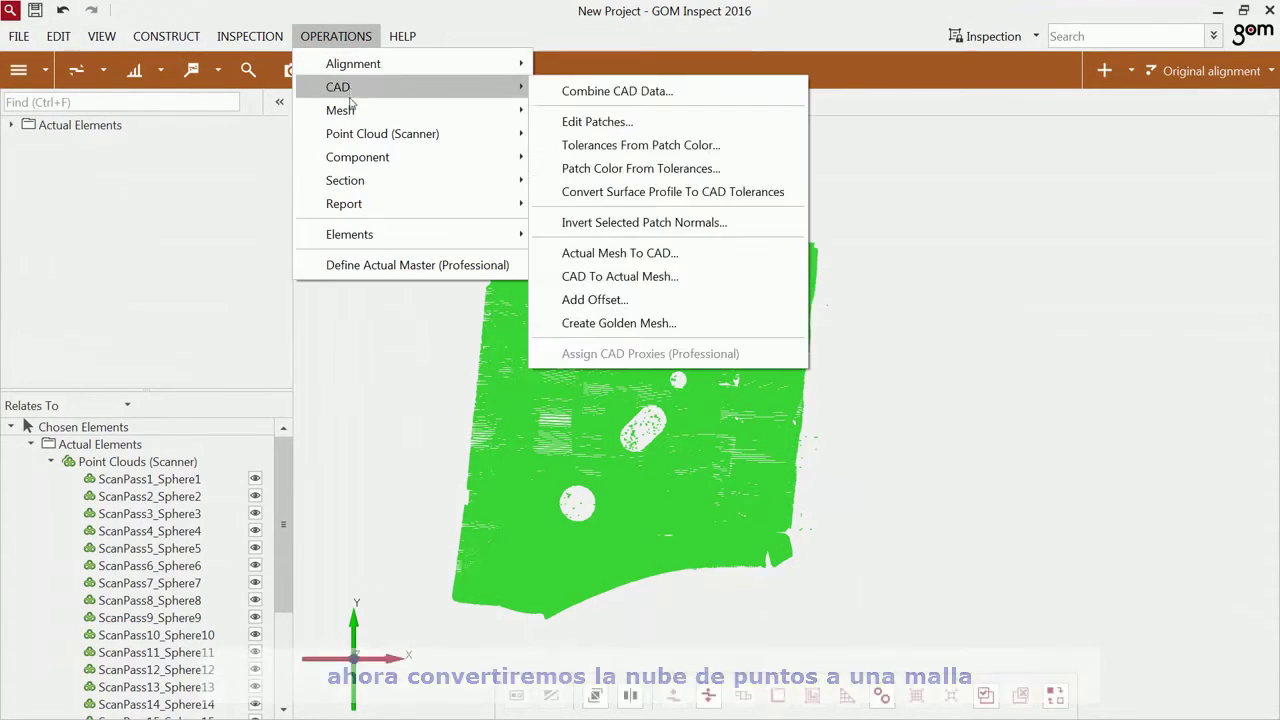
mouse_move(359, 133)
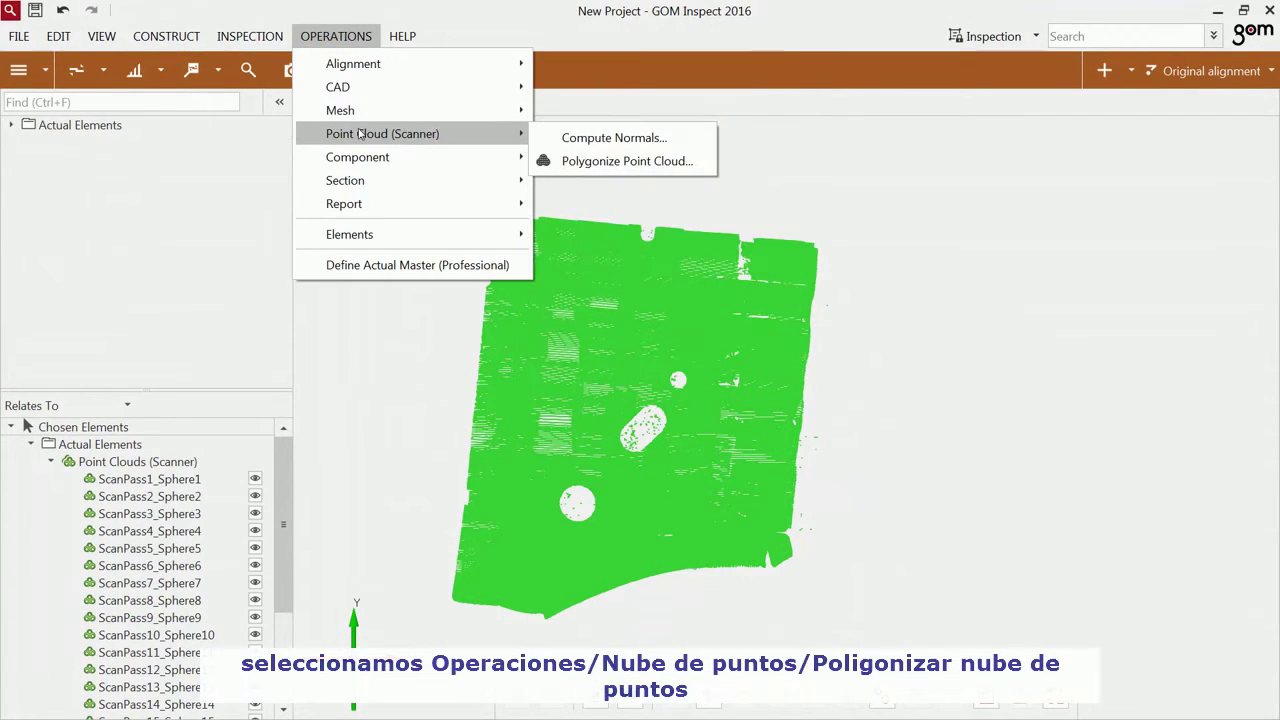
left_click(567, 158)
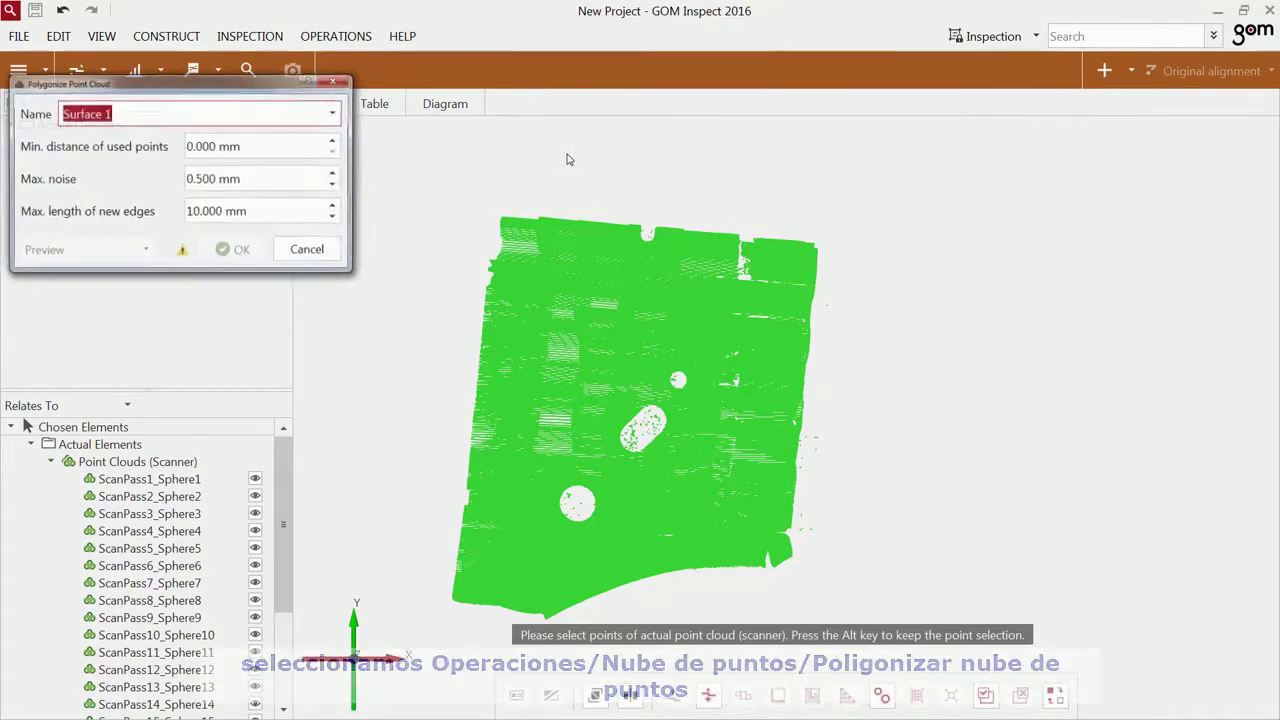
right_click(564, 346)
left_click(605, 360)
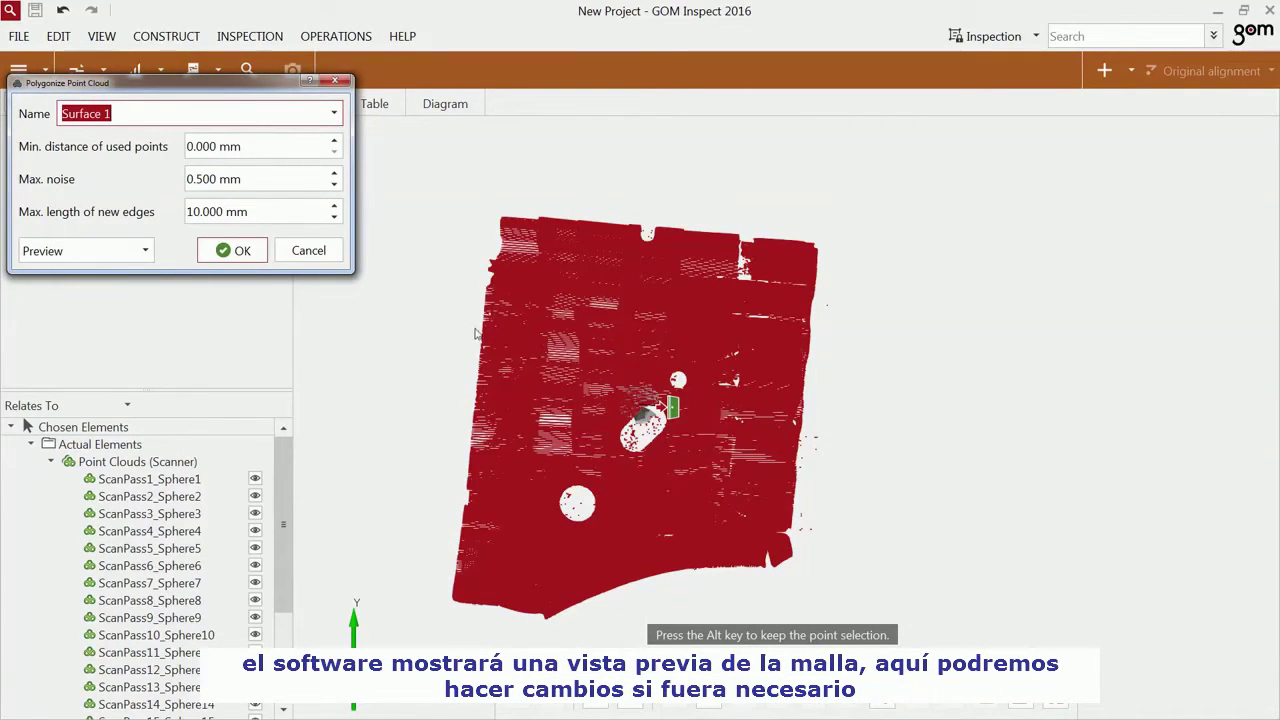
Keep Max. noise at 0.500 mm and create the mesh Surface 1.
scroll(640, 425, "up", 5)
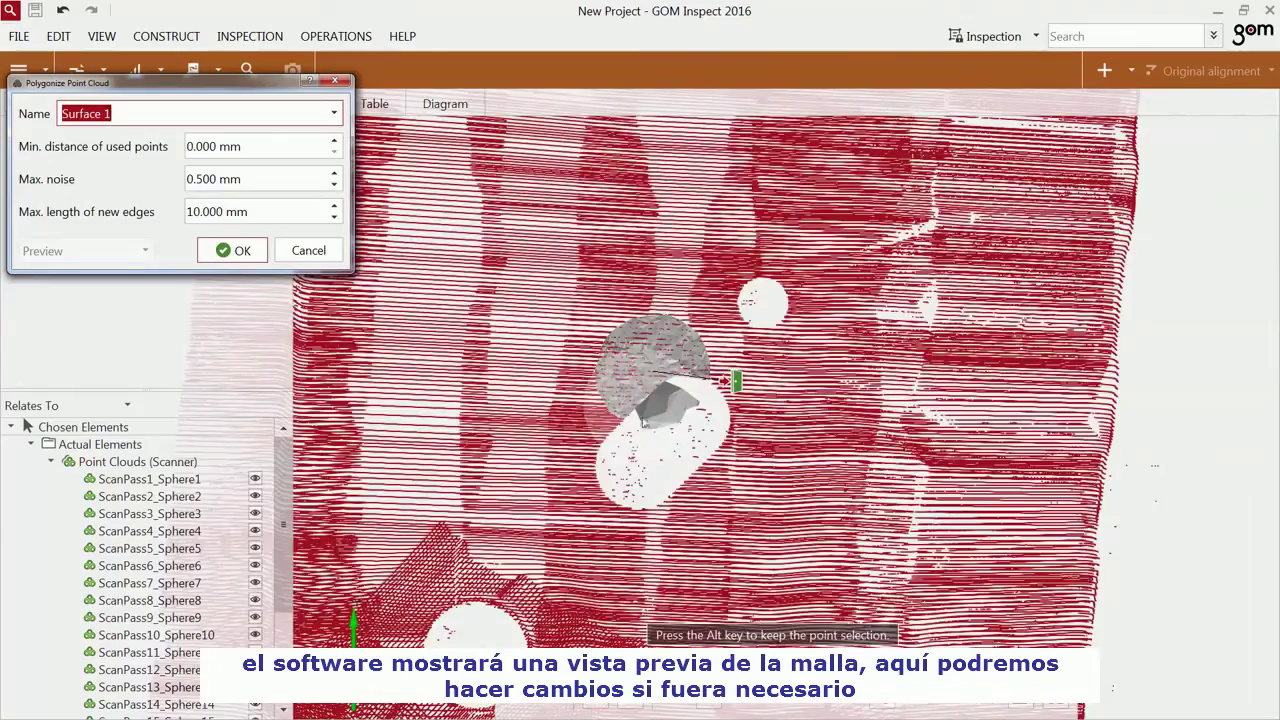
scroll(645, 388, "up", 3)
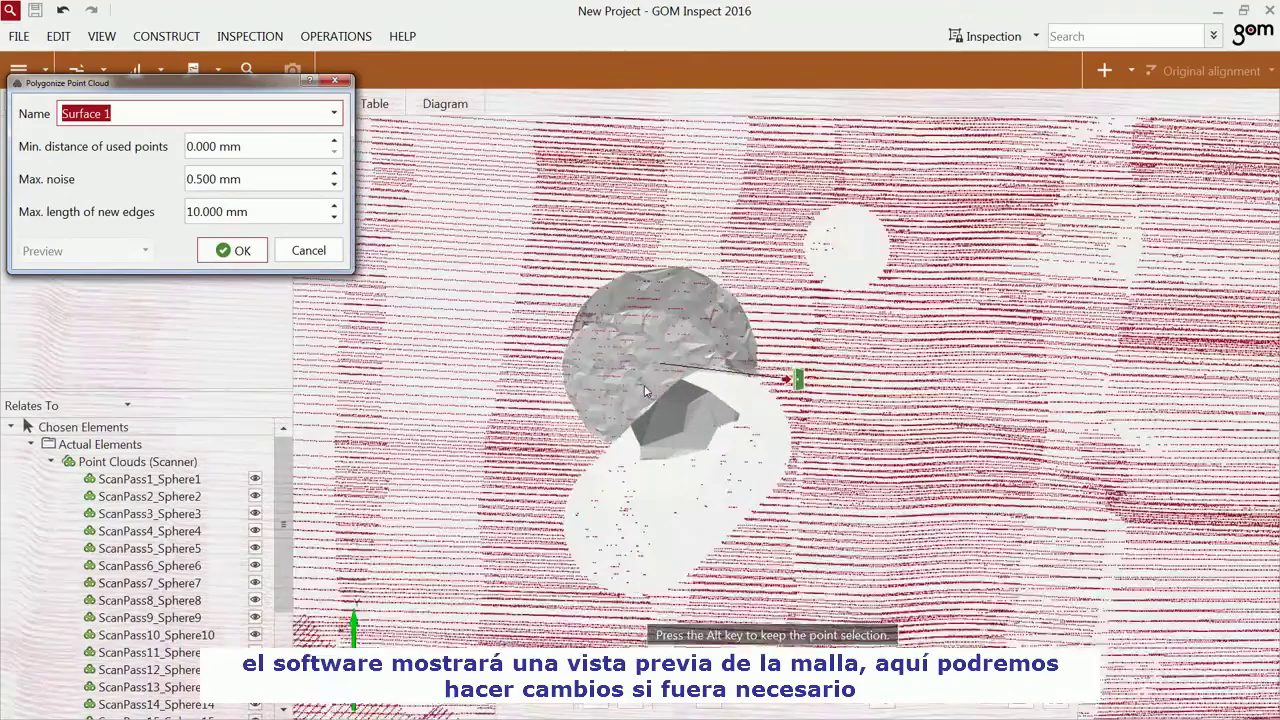
left_click(246, 176)
scroll(246, 176, "down", 1)
scroll(246, 176, "down", 6)
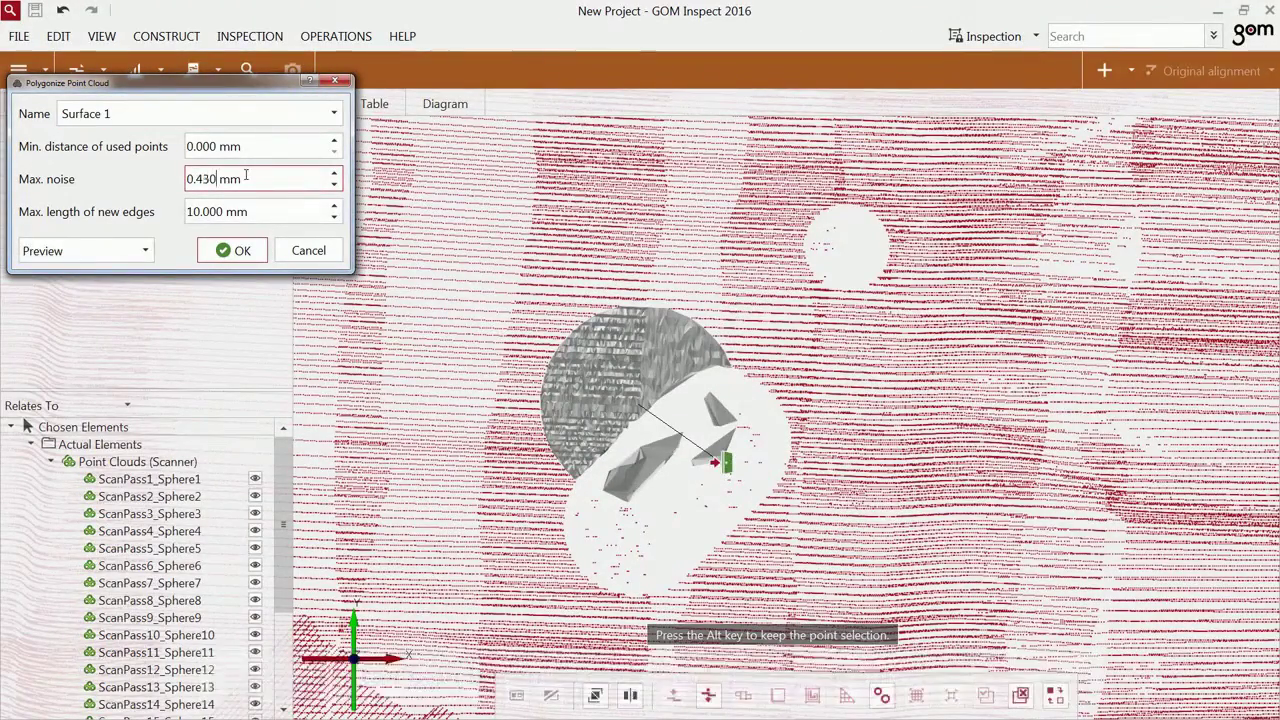
scroll(247, 177, "up", 5)
left_click(242, 251)
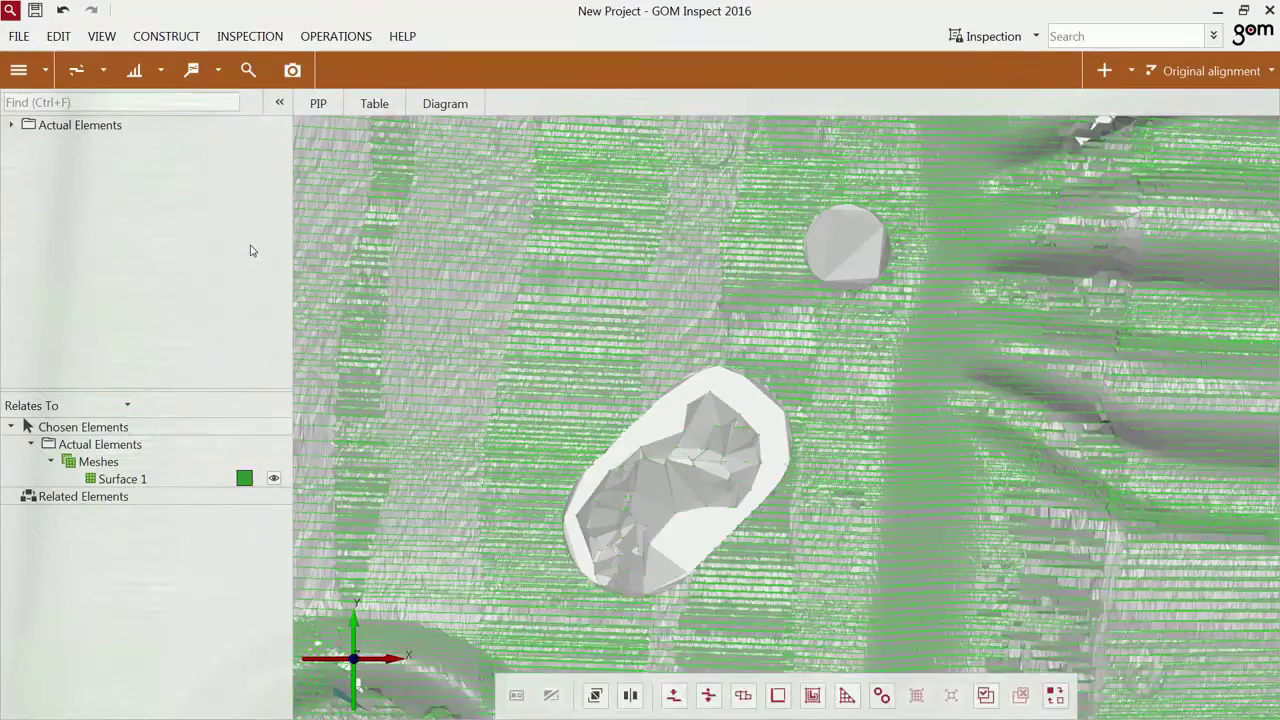
scroll(707, 401, "down", 5)
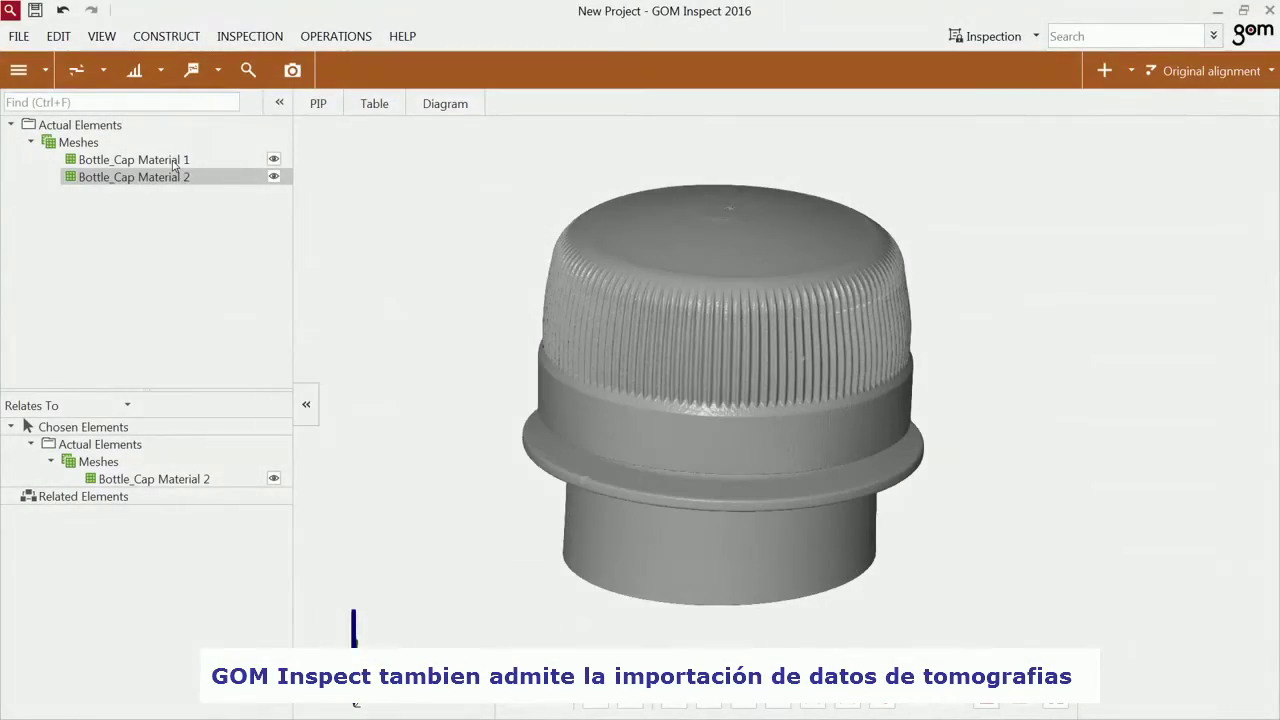
Show Bottle_Cap Material 1 and 2 each alone, then both, and switch to the Data > actual folder.
left_click_drag(174, 163, 405, 214)
left_click_drag(180, 186, 388, 255)
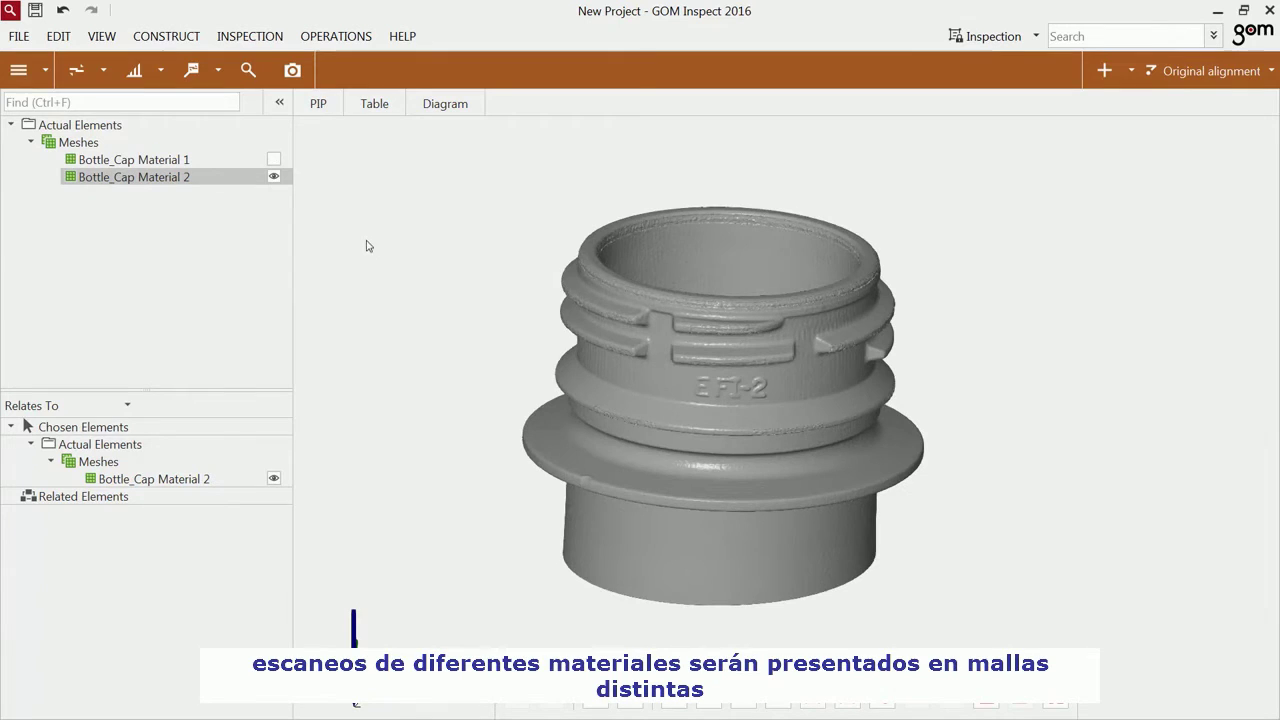
left_click(274, 161)
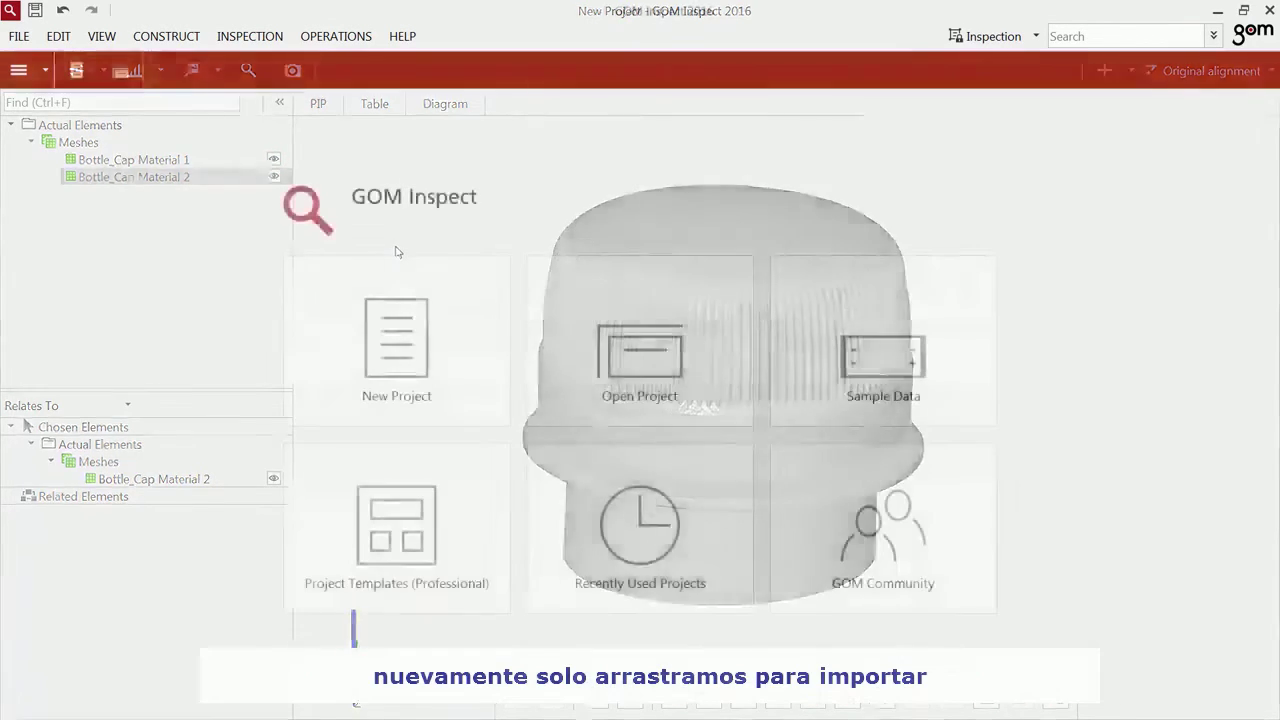
key("alt+Tab")
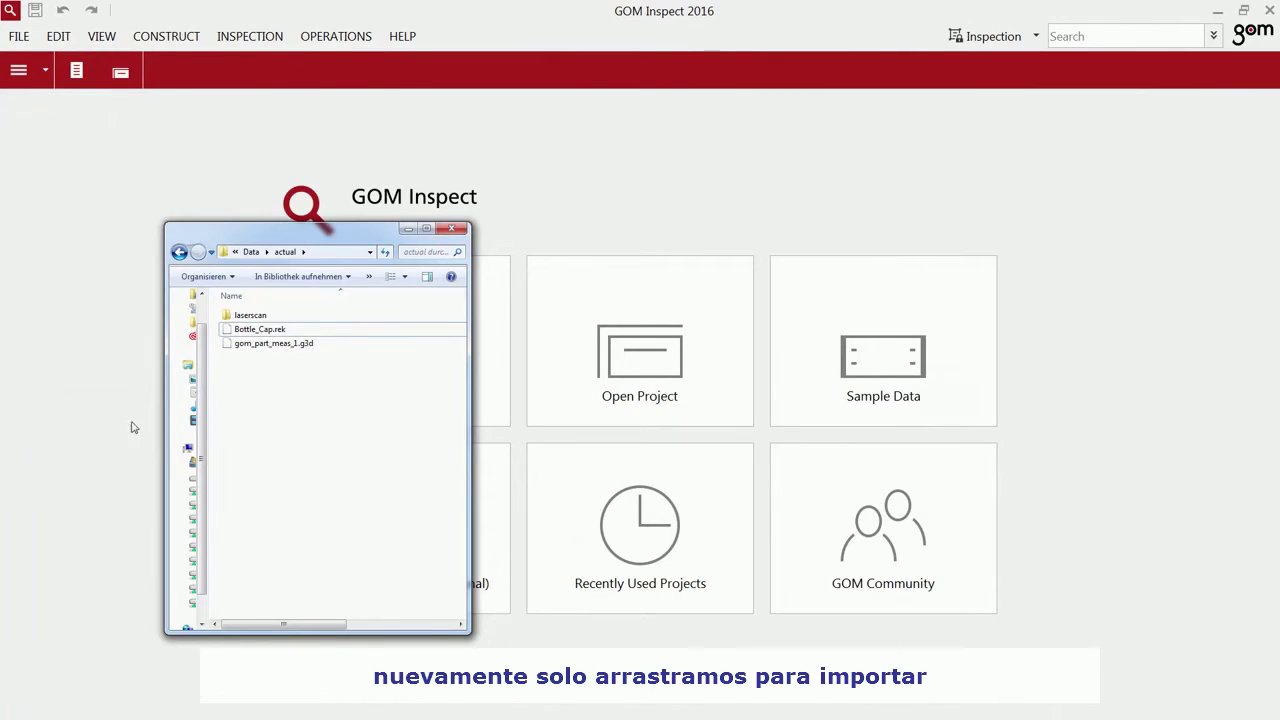
Import Bottle_Cap.rek as CT volume data, reviewing and closing the volume import help.
left_click_drag(259, 329, 542, 215)
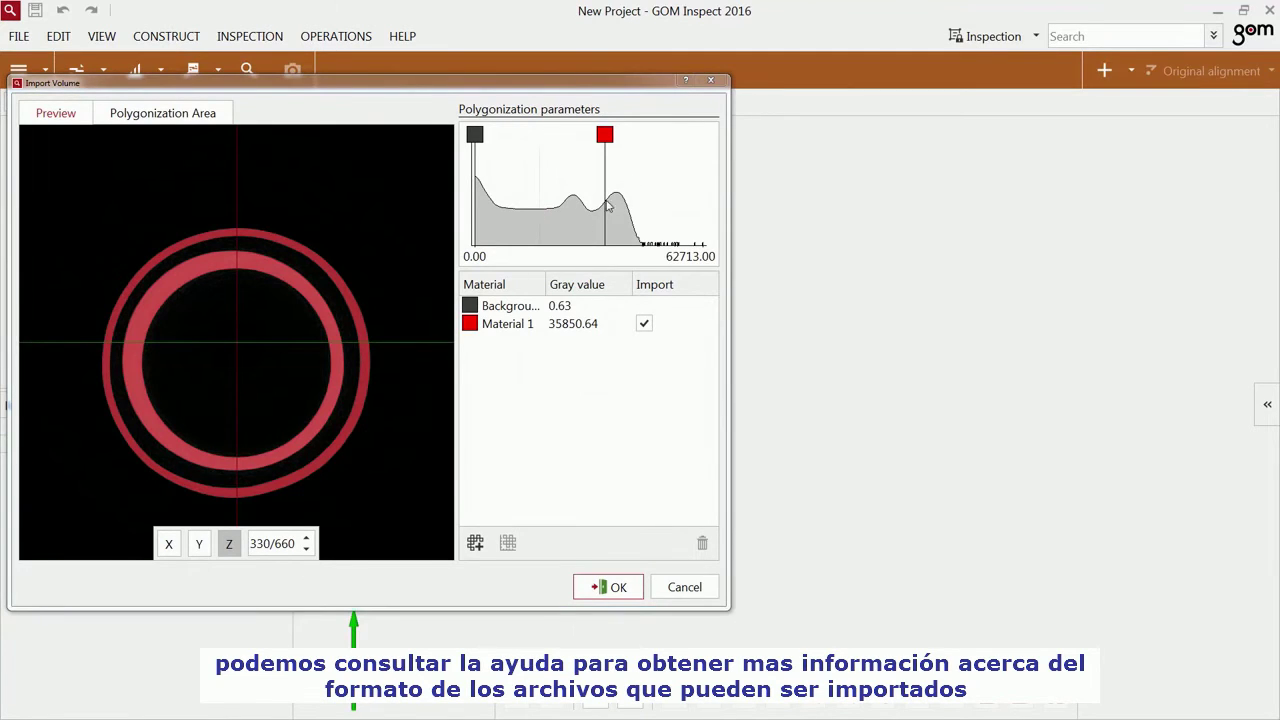
left_click(685, 81)
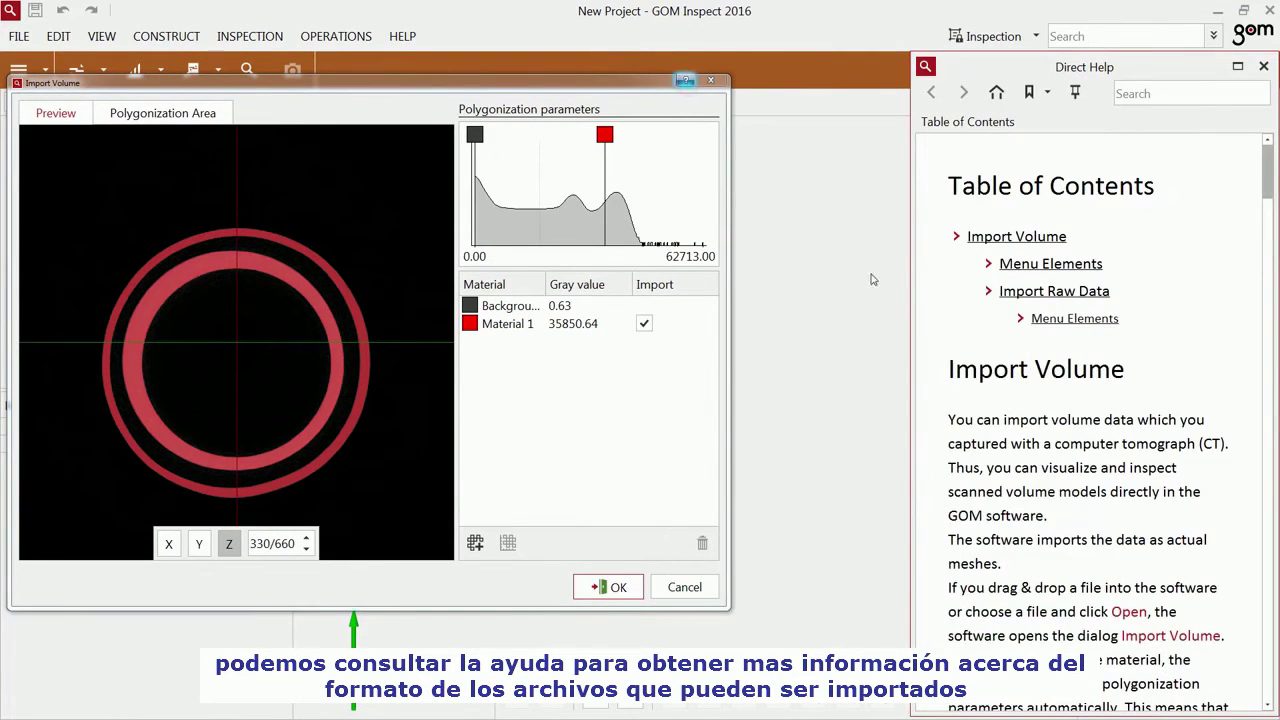
scroll(1043, 408, "down", 10)
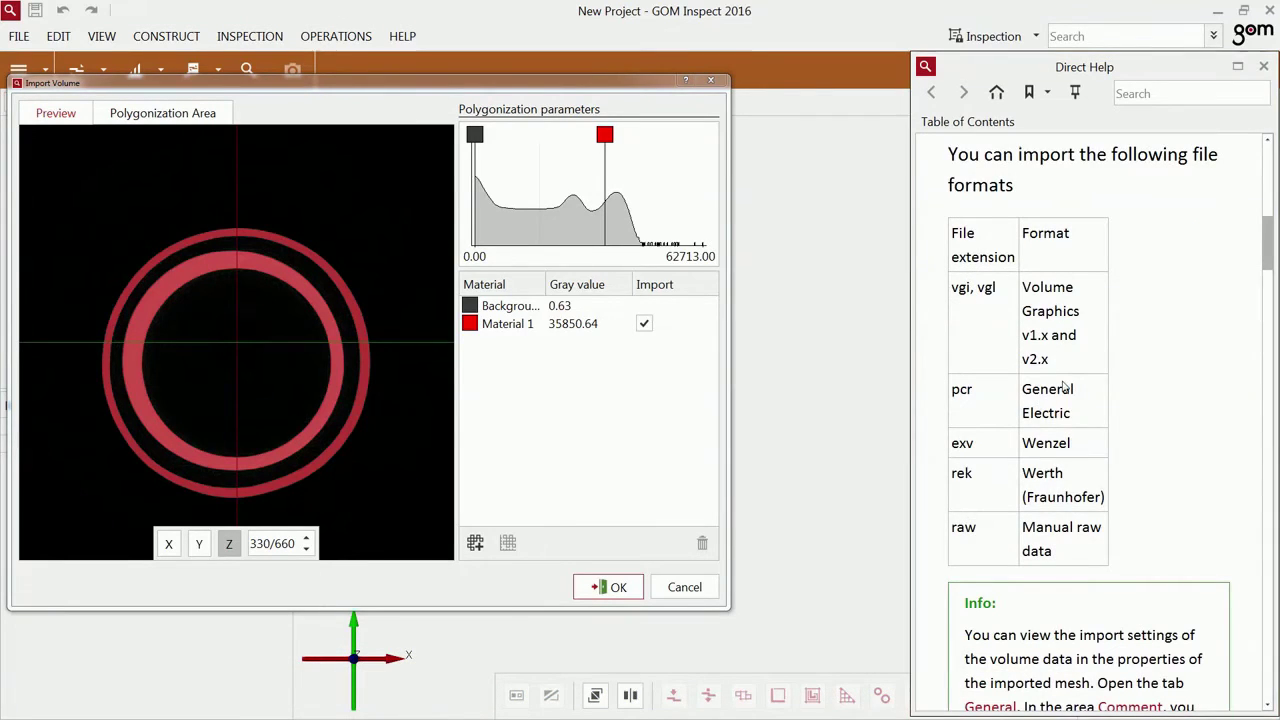
left_click(1263, 66)
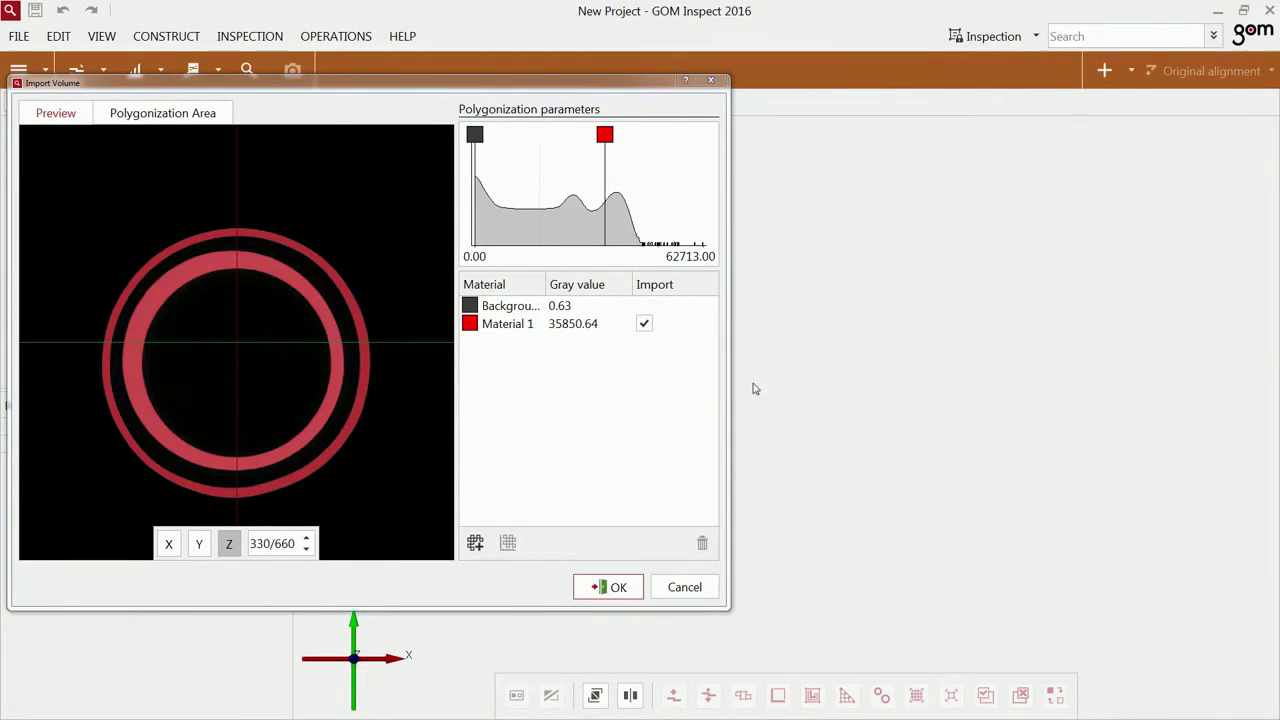
Preview the X, Y and Z cross-sections, stepping to Z slice 221/660 with the toothed ring.
left_click(169, 546)
left_click(198, 545)
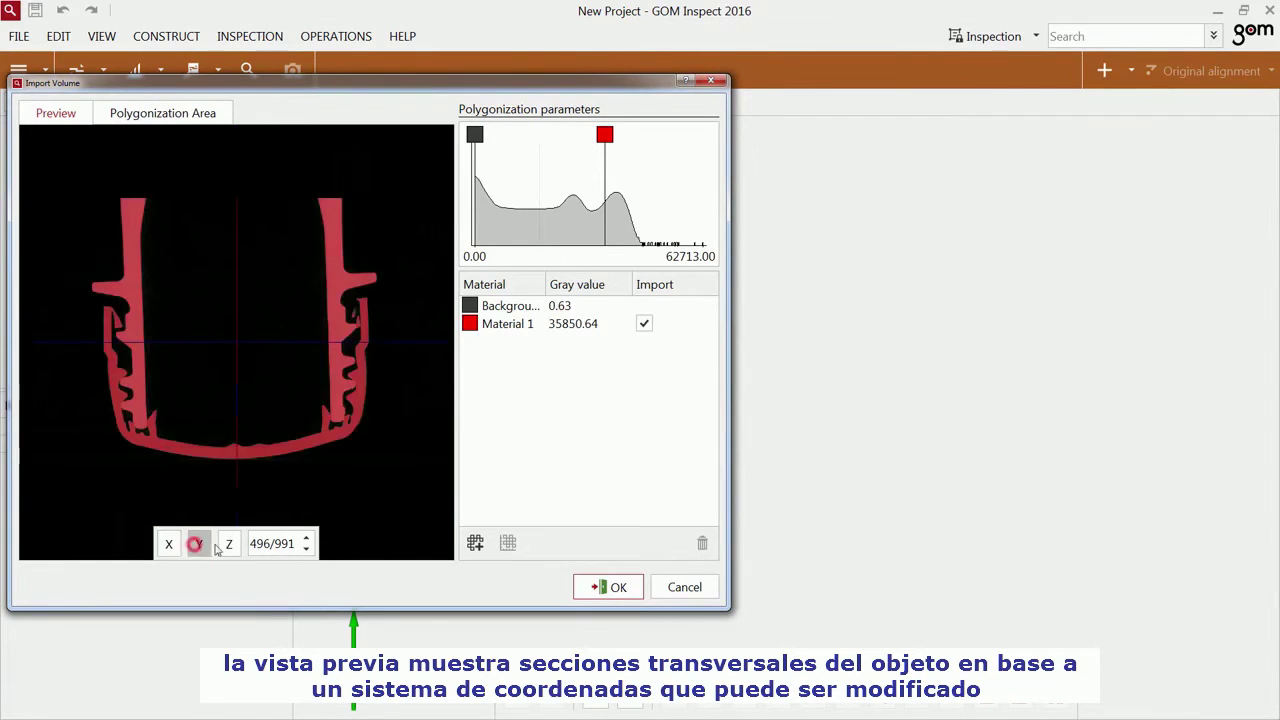
left_click(229, 545)
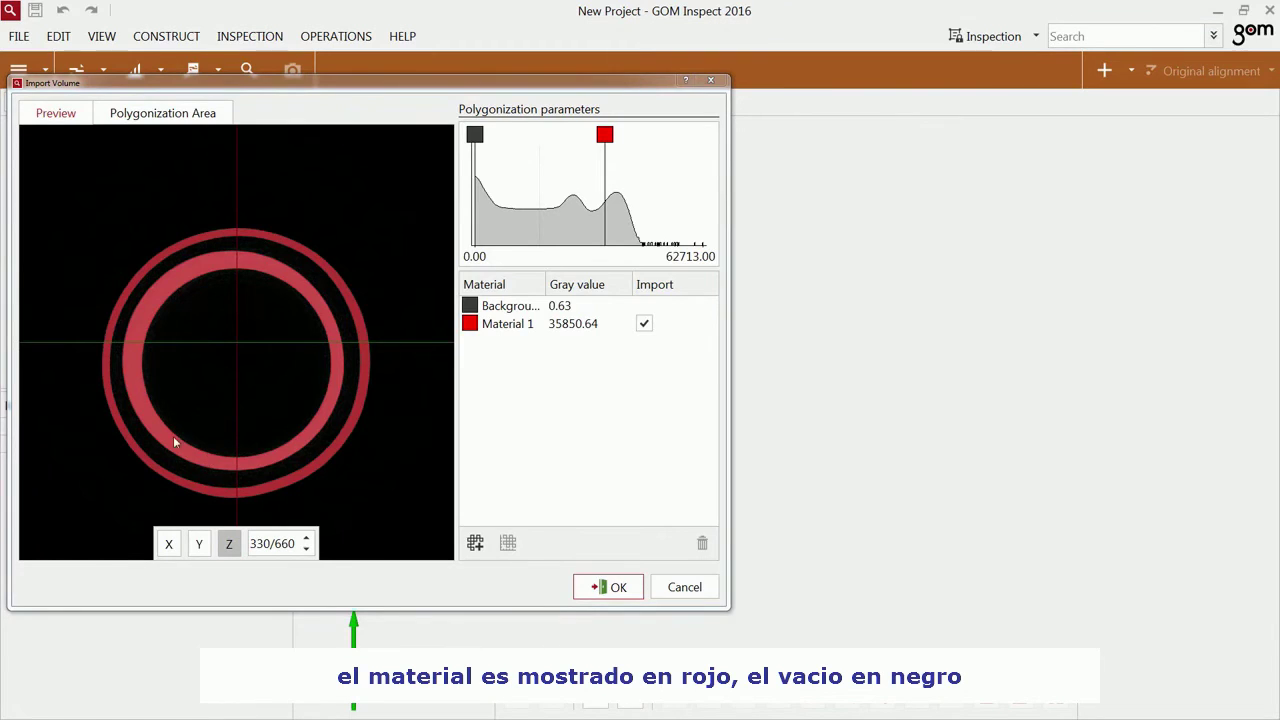
left_click(279, 543)
scroll(279, 543, "up", 8)
scroll(279, 543, "up", 20)
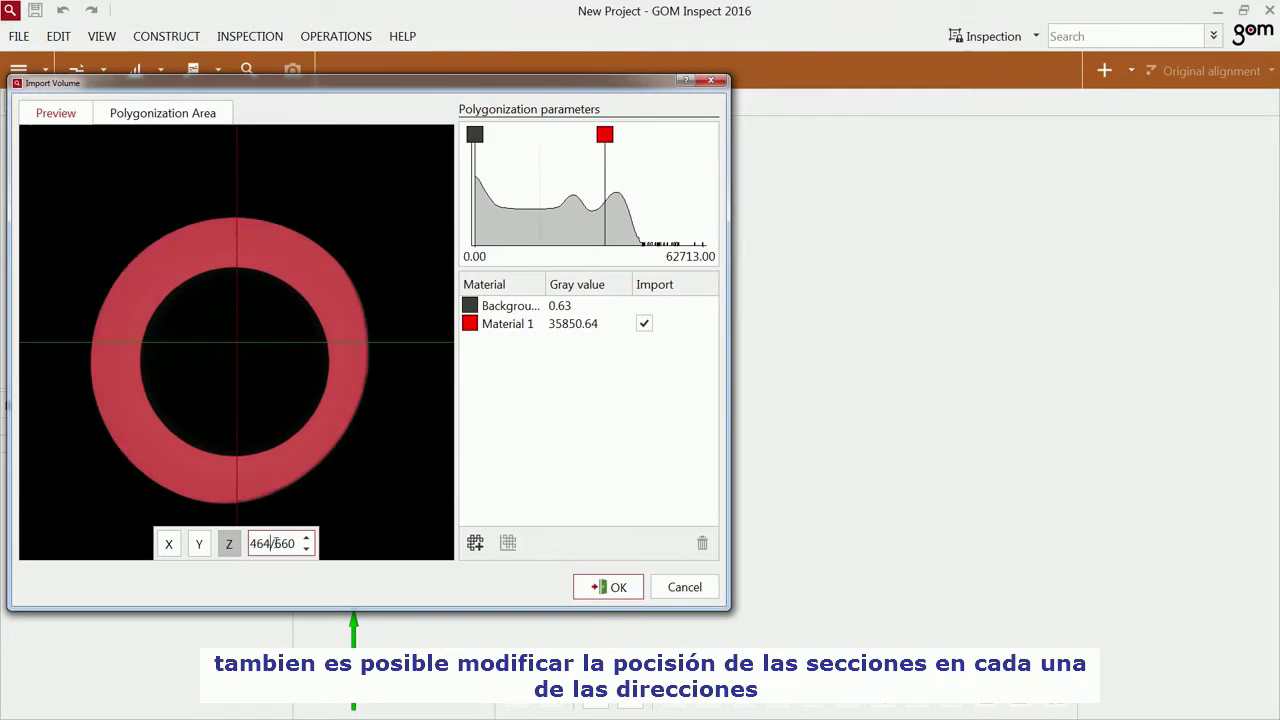
scroll(274, 543, "down", 20)
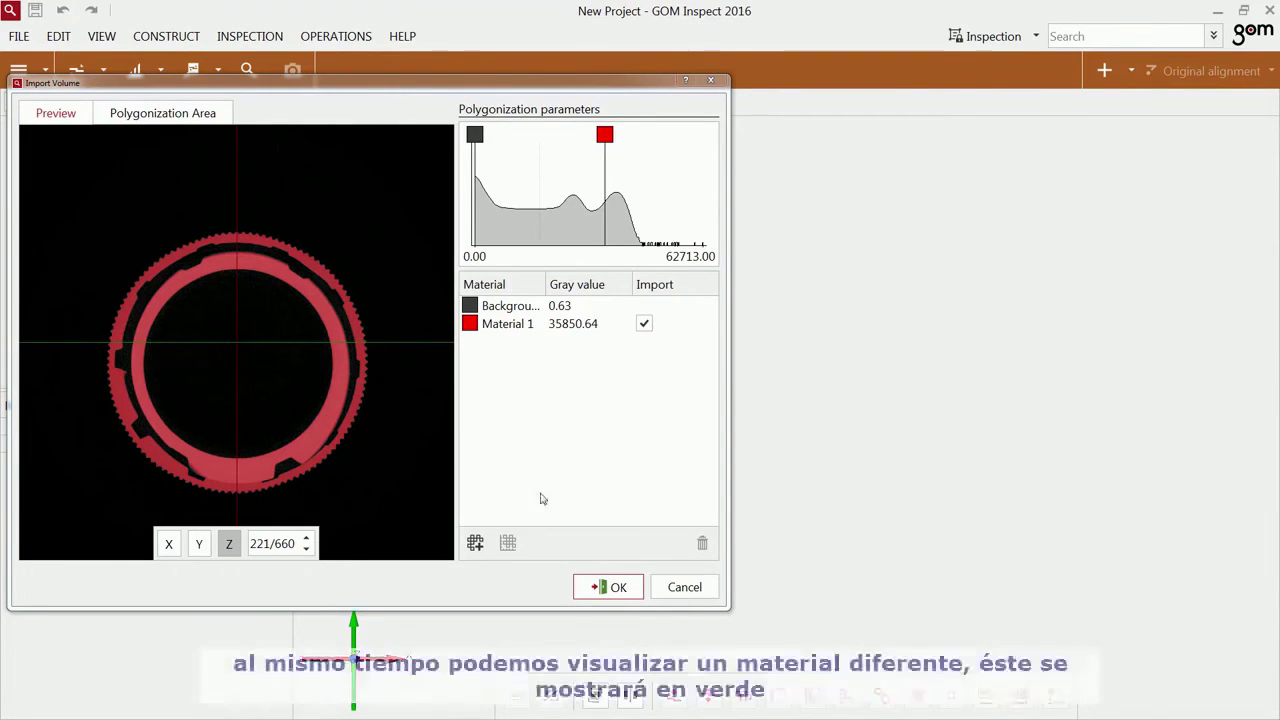
Add Material 2, lower its gray threshold, reset values to estimates, and import both materials.
left_click(475, 543)
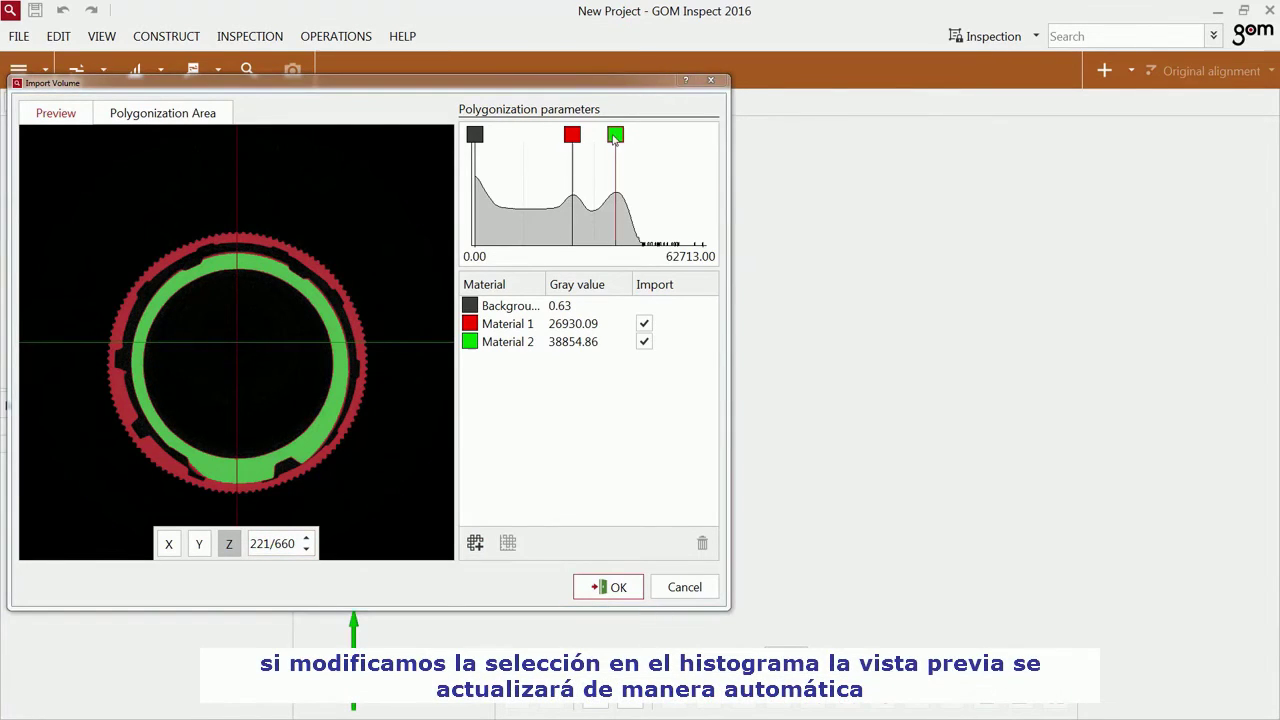
mouse_move(615, 134)
left_mouse_down()
mouse_move(588, 140)
mouse_move(674, 146)
mouse_move(622, 147)
left_mouse_up()
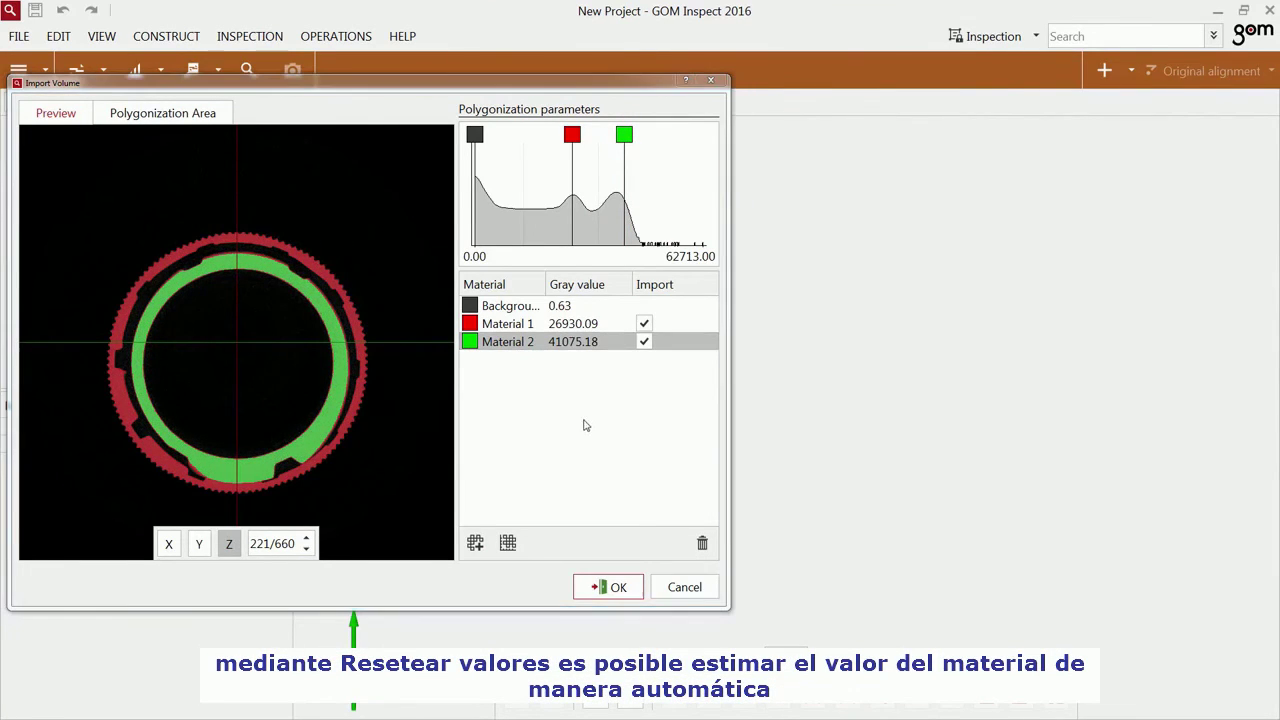
left_click(508, 543)
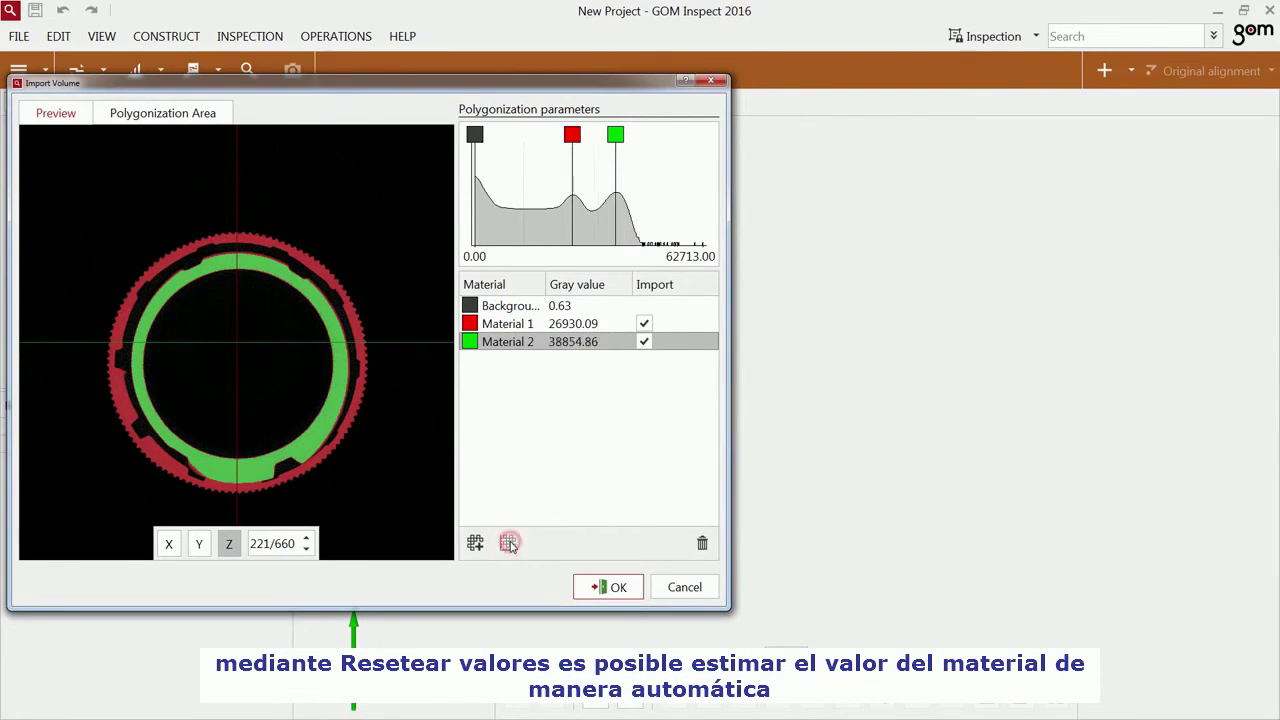
left_click(591, 590)
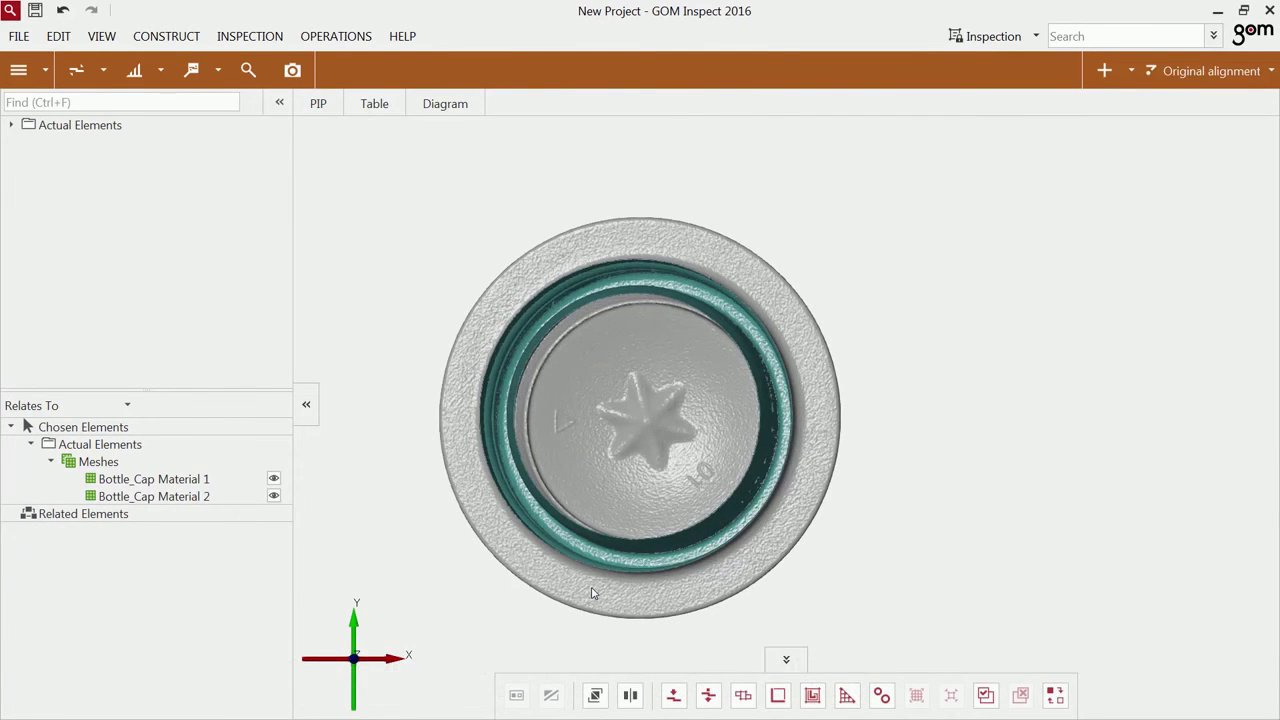
Select the Bottle_Cap Material 1 patch, invert the selection, and delete the stray ring points.
left_click_drag(609, 404, 821, 402)
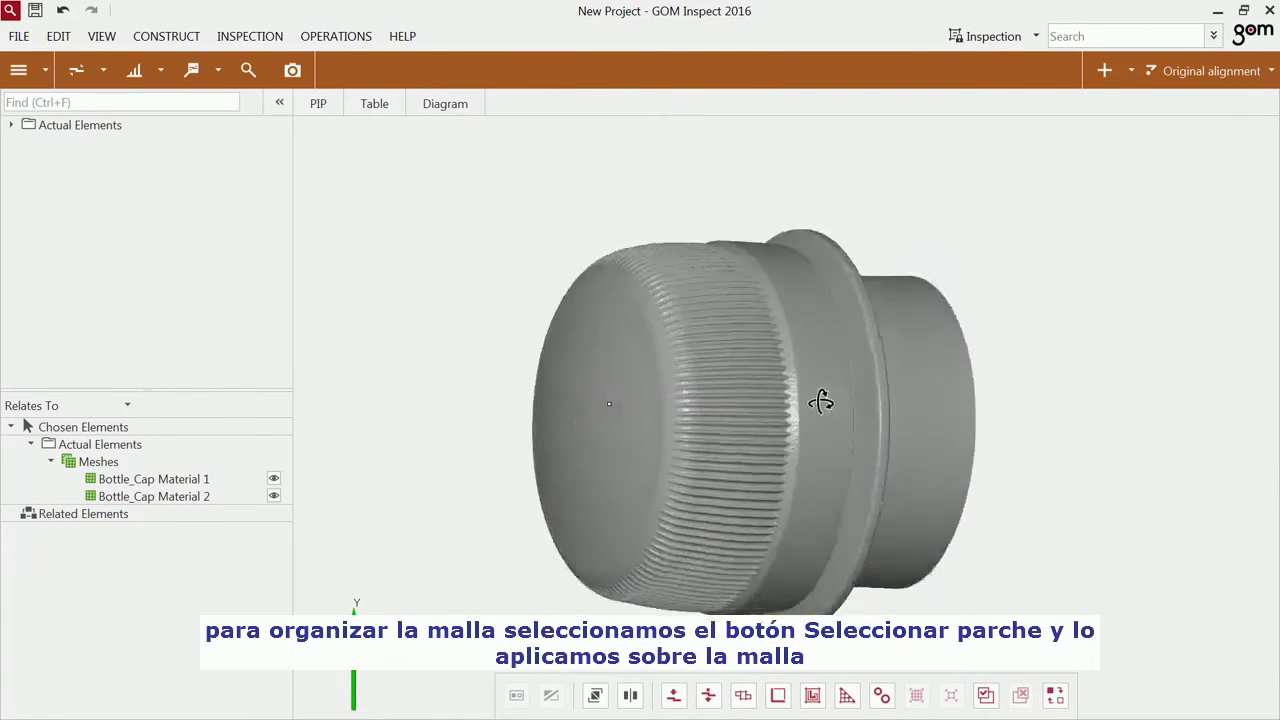
left_click(811, 375)
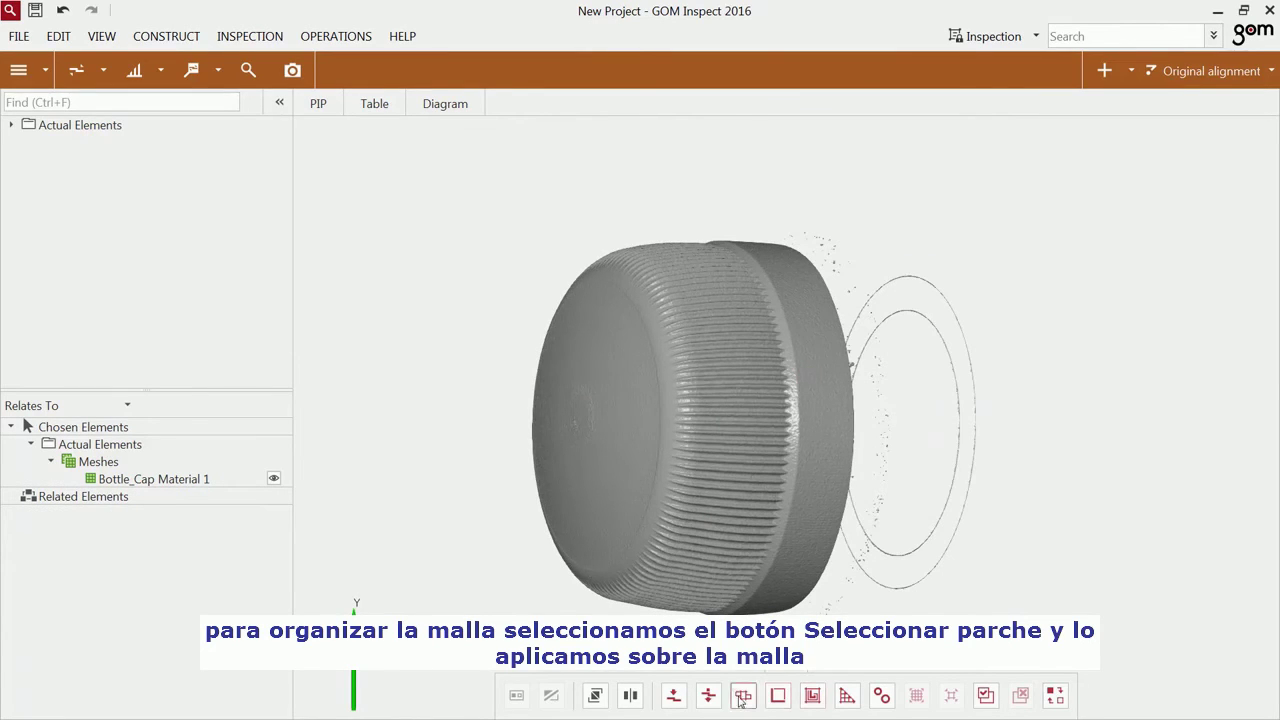
left_click(688, 406)
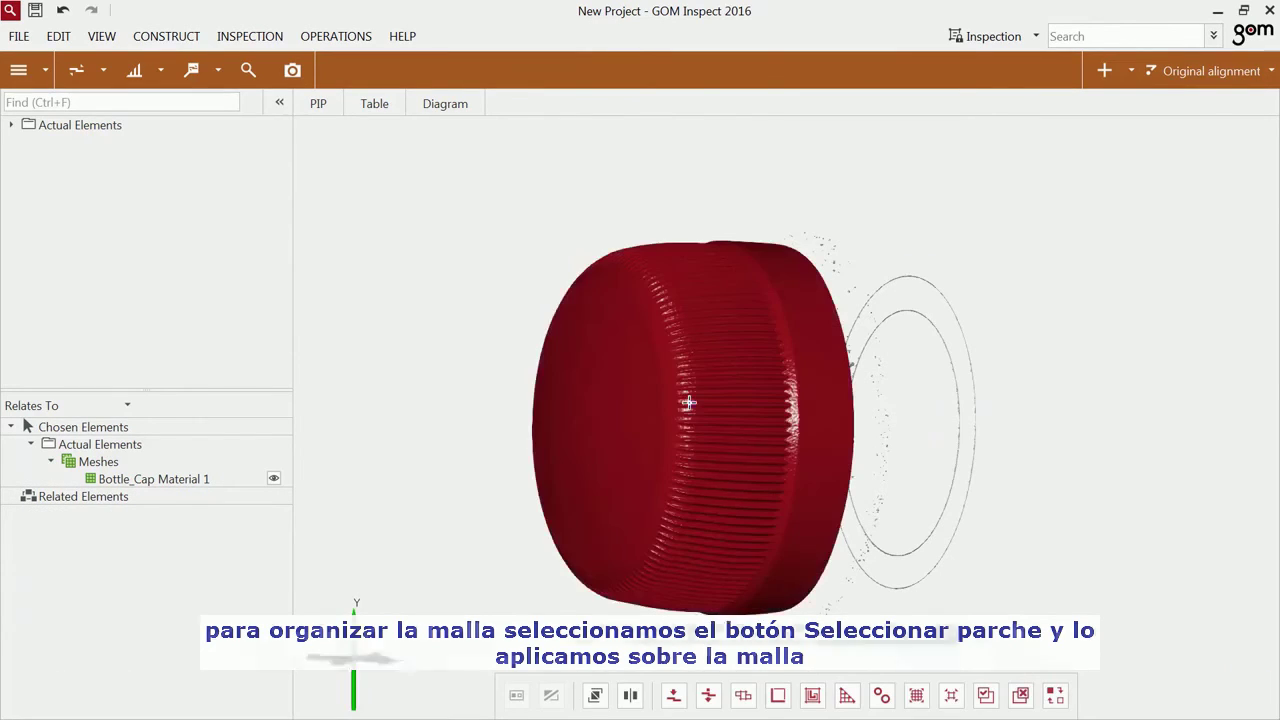
left_click(1058, 697)
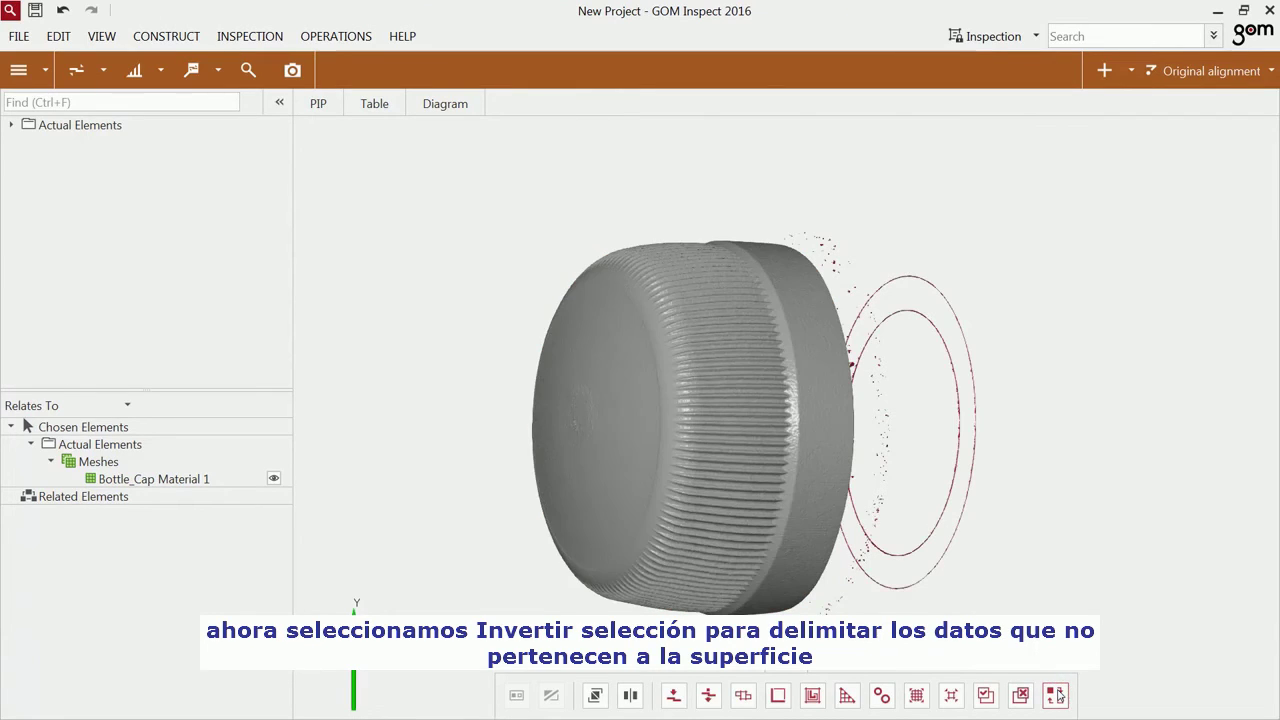
left_click(58, 36)
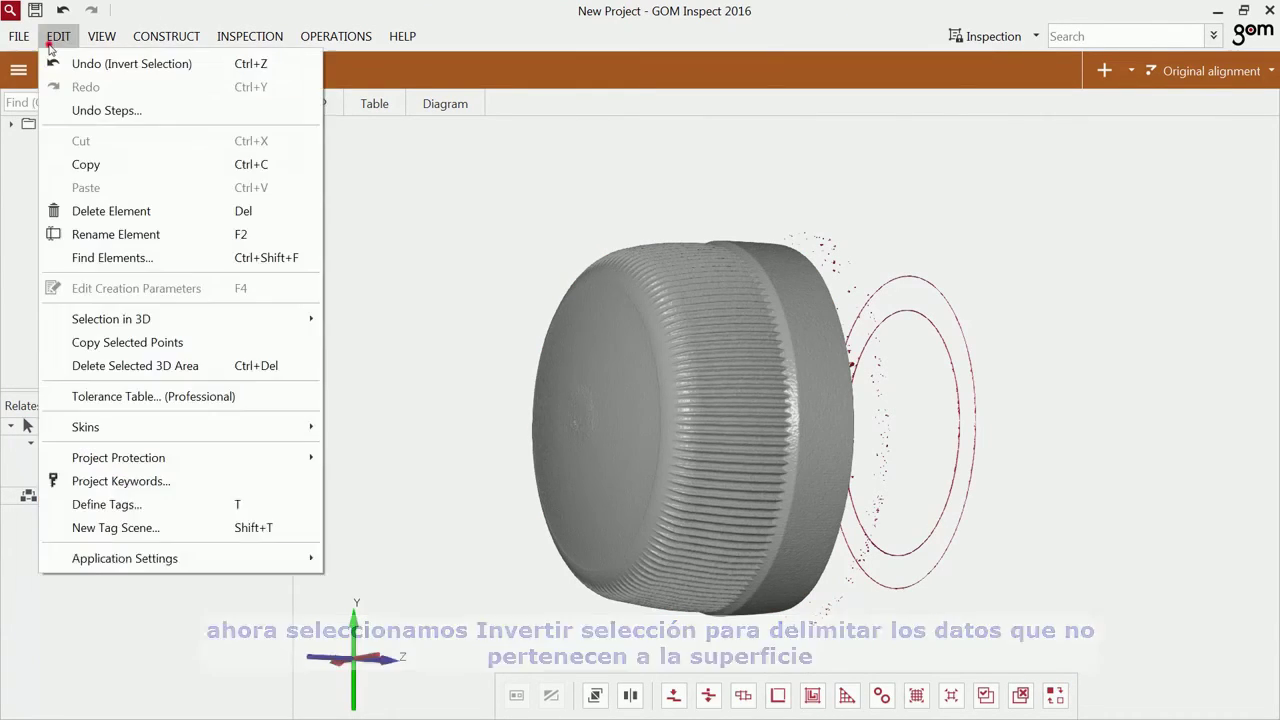
left_click(132, 366)
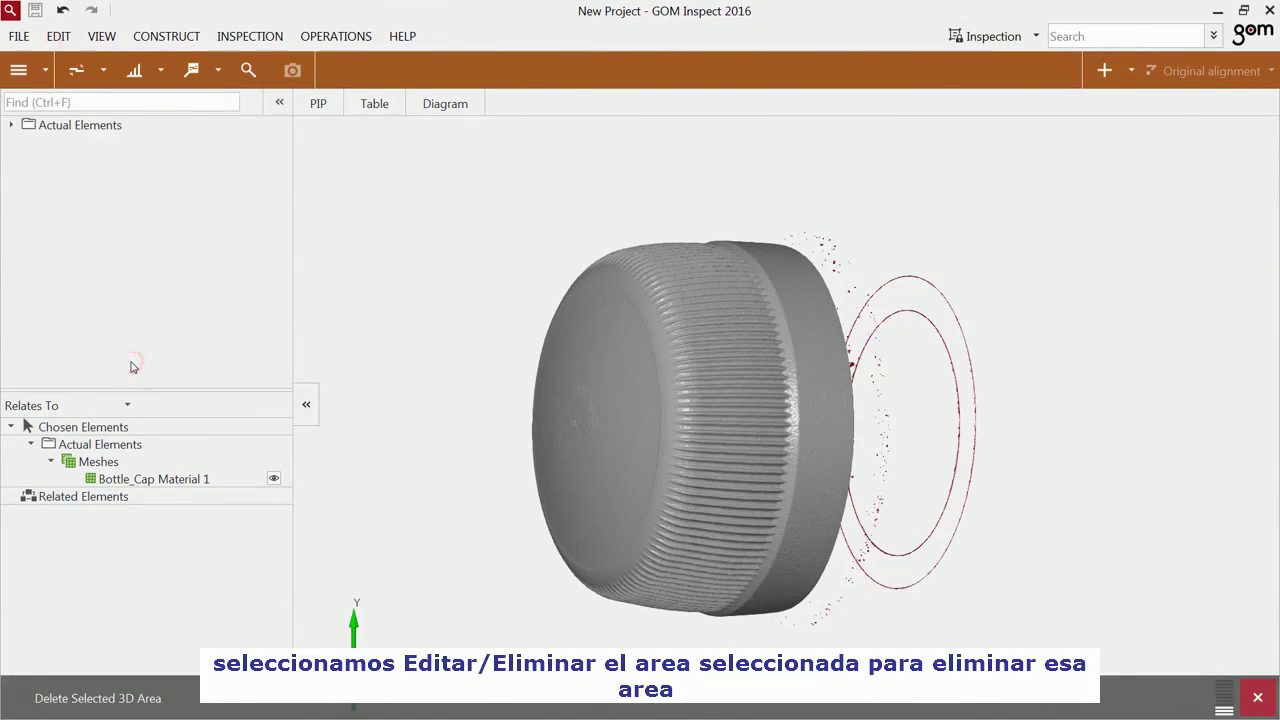
left_click_drag(576, 404, 660, 407)
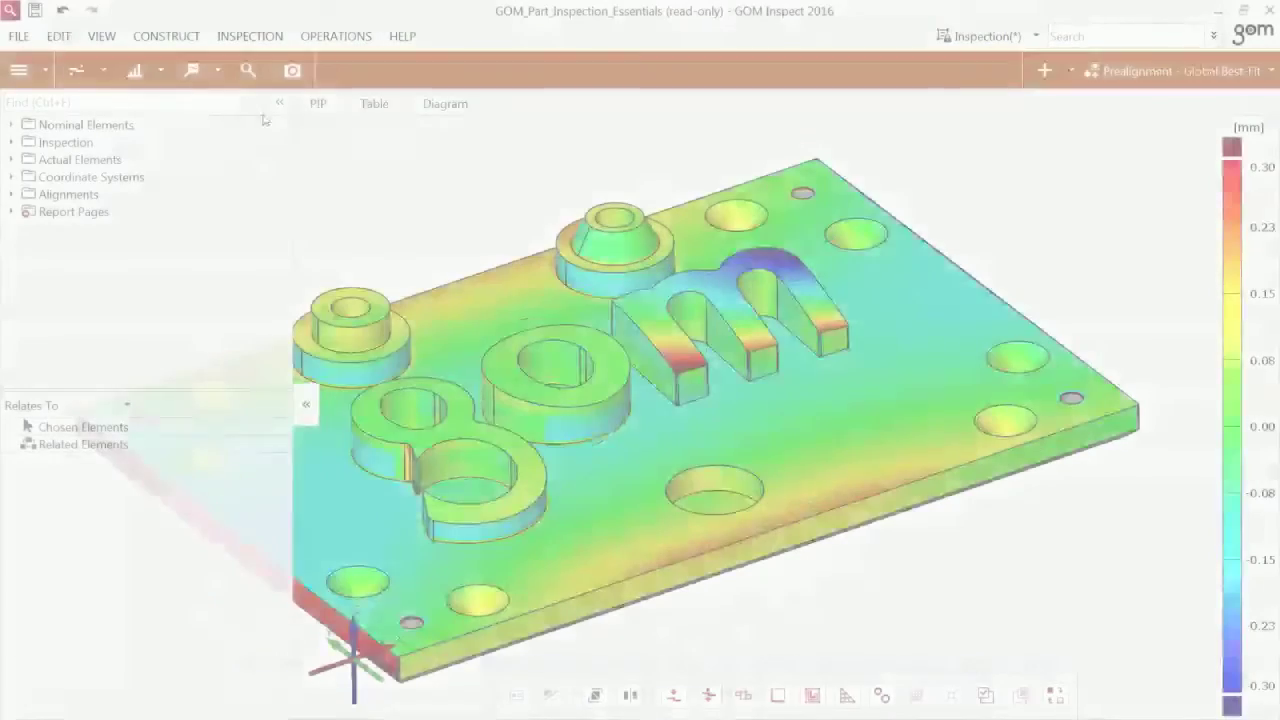
Add two deviation labels on the plate's 'm', one at its red corner.
left_click(192, 70)
left_click(246, 126)
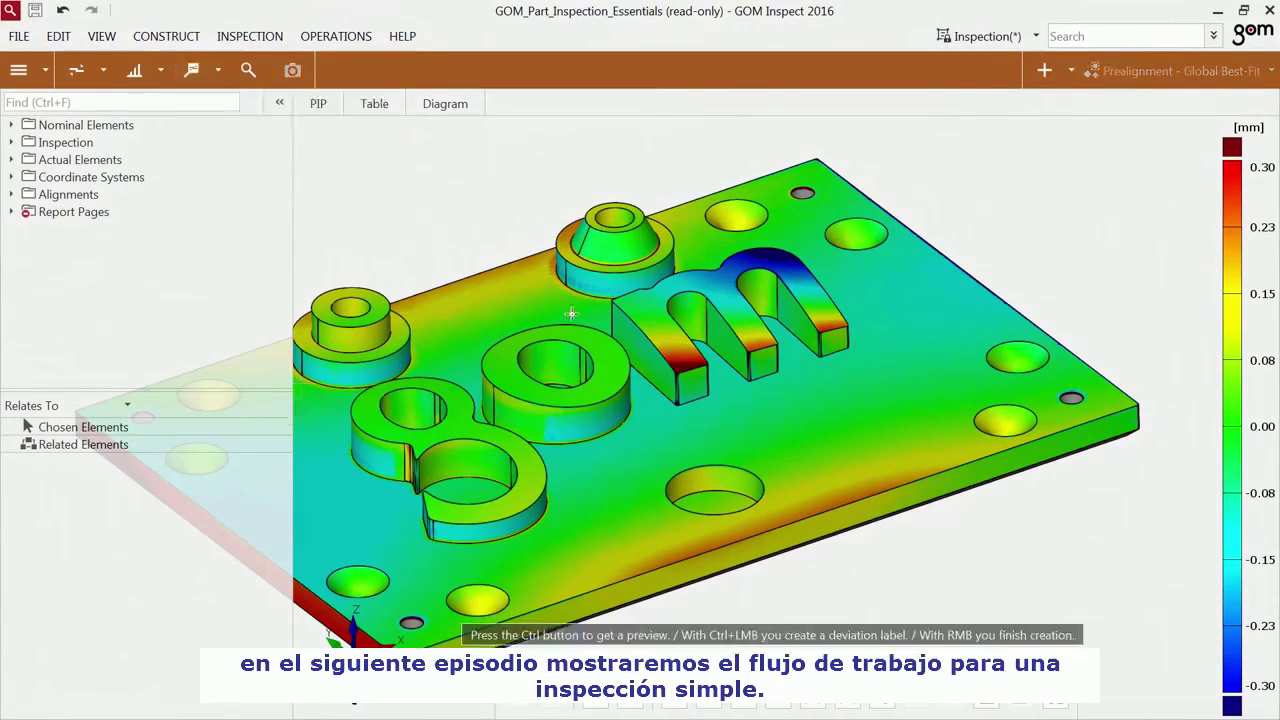
left_click(683, 366, "ctrl")
left_click(704, 284, "ctrl")
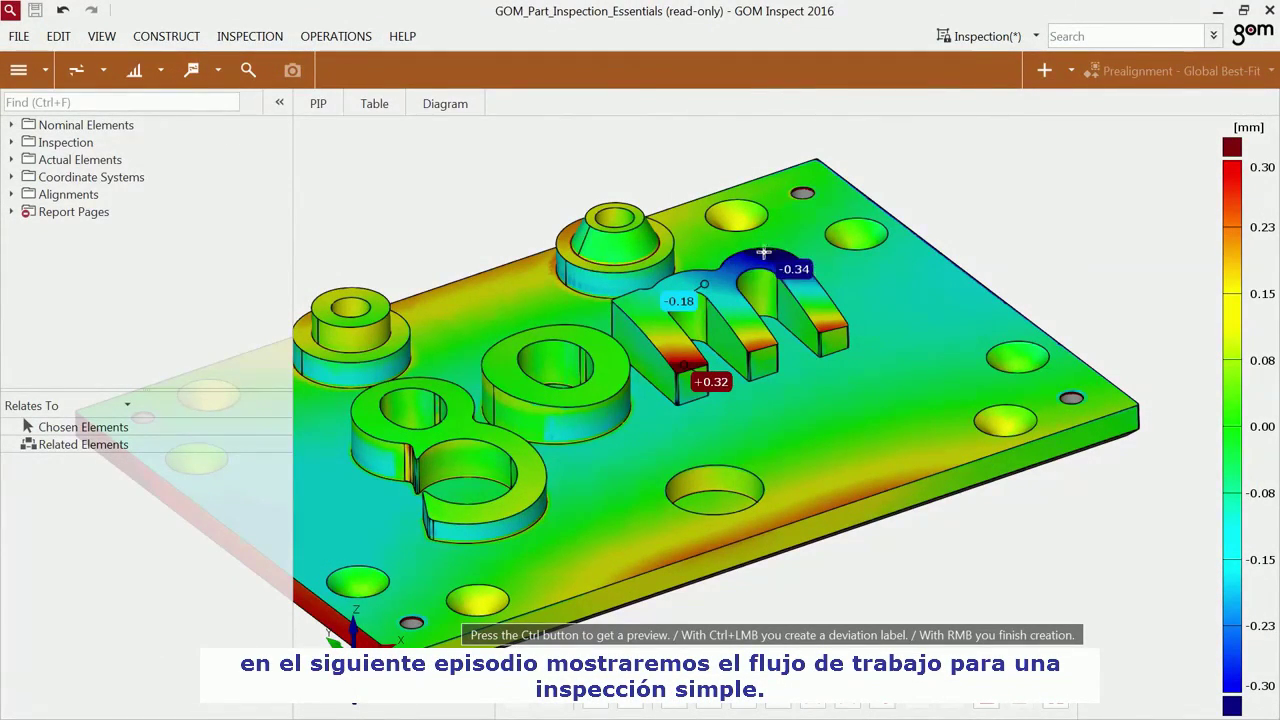